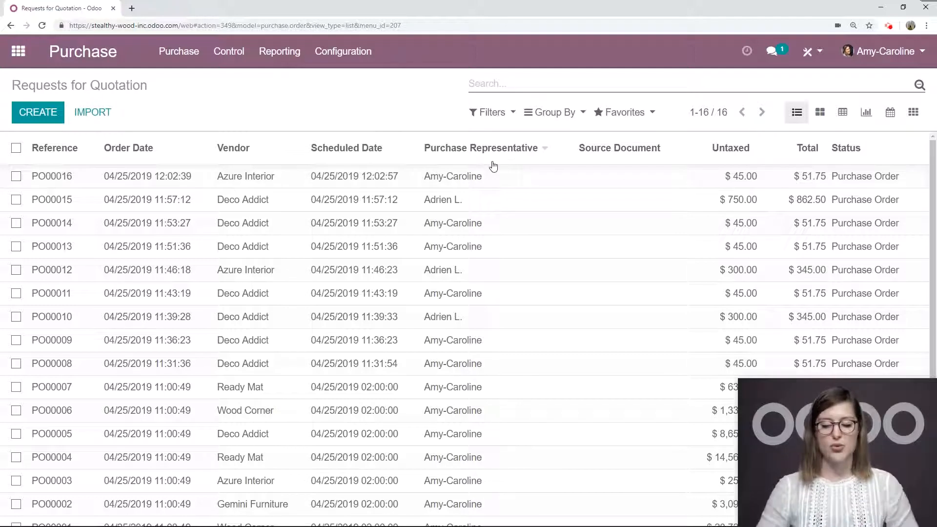
Create a new request for quotation with Azure Interior as the vendor.
left_click(187, 55)
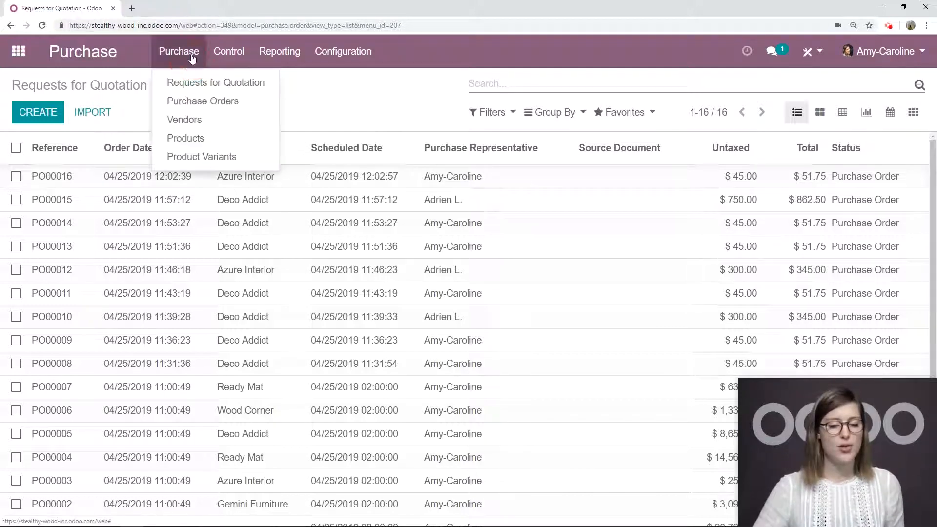
left_click(191, 83)
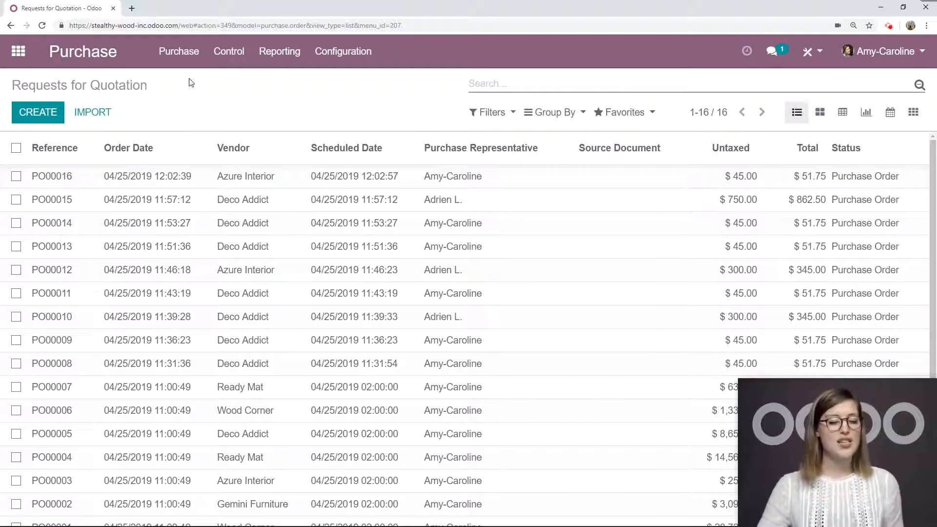
left_click(47, 116)
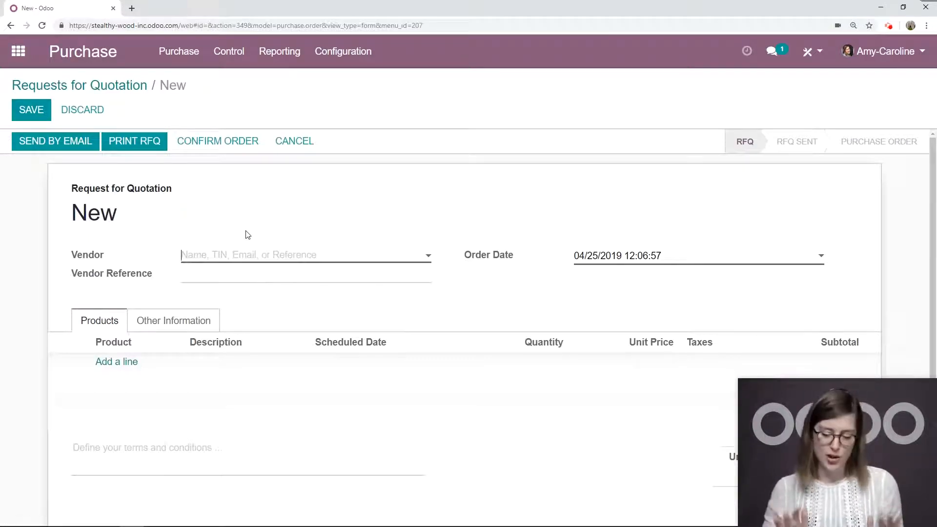
left_click(238, 254)
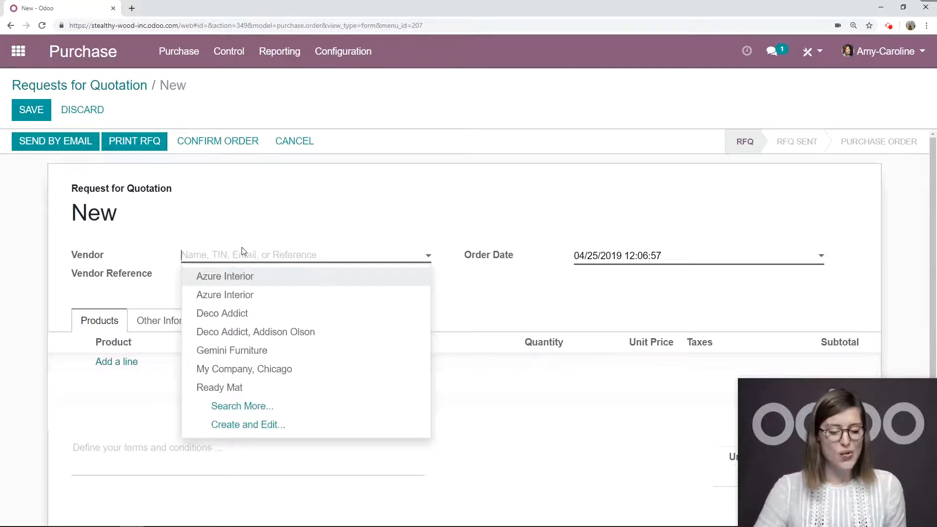
left_click(251, 277)
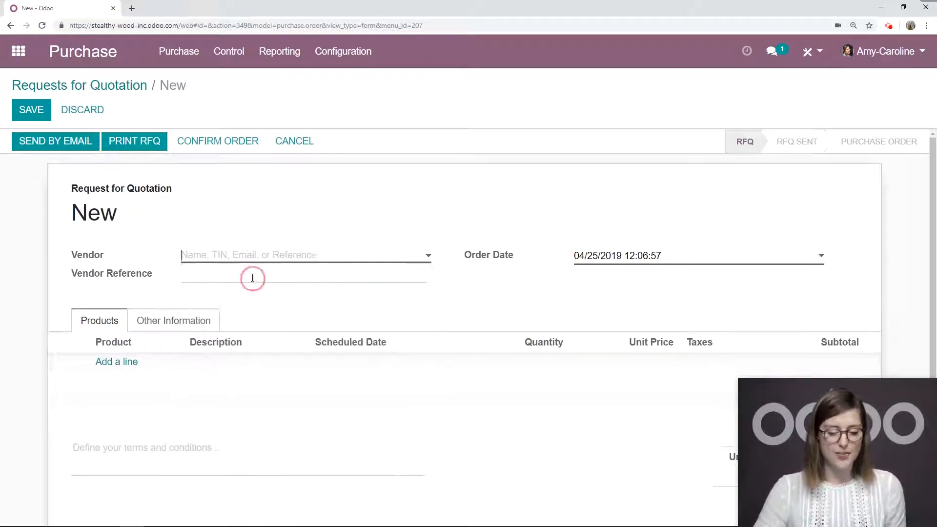
Add an order line for [FURN_8888] Office Lamp with a quantity of 3, and save the request for quotation.
scroll(263, 234, "down", 1)
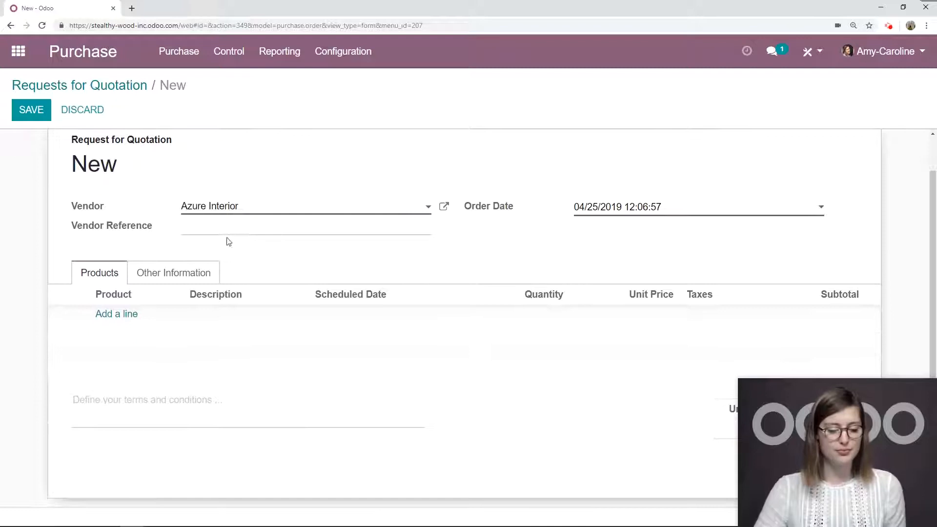
left_click(133, 320)
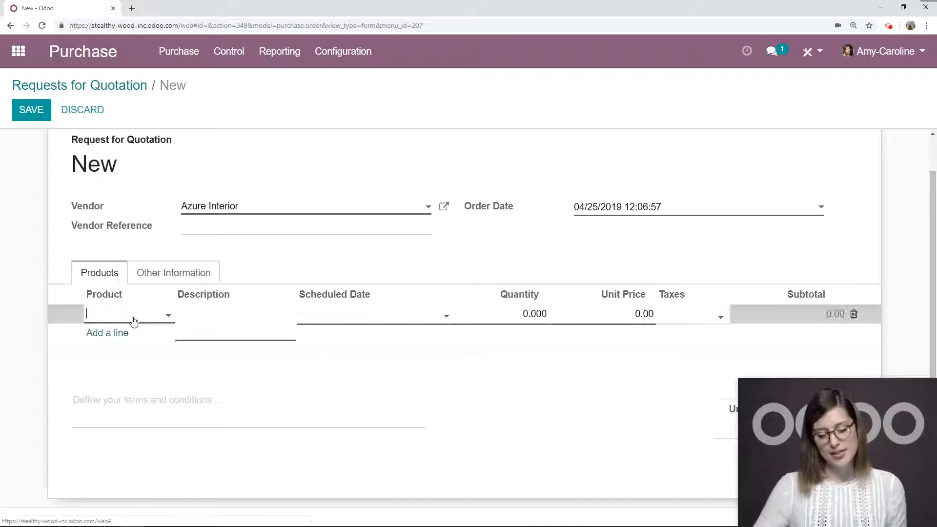
type("off")
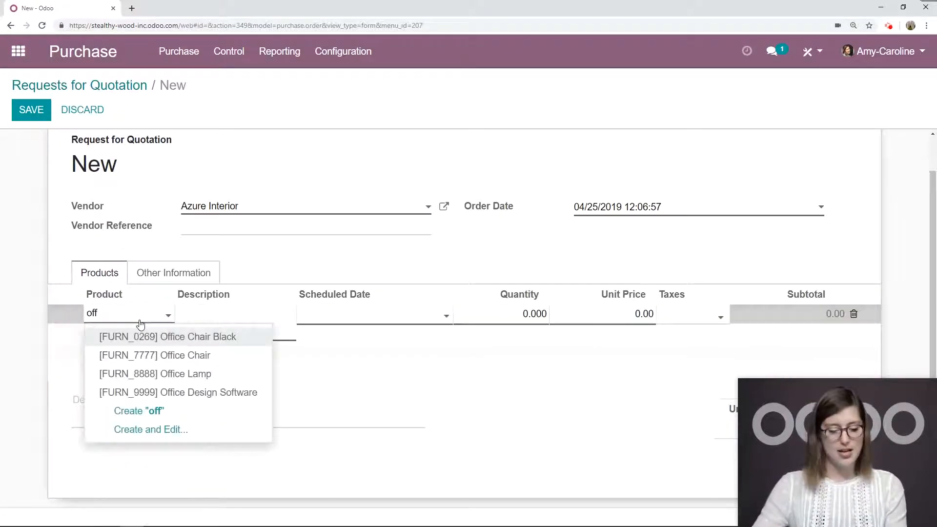
key("Return")
left_click(535, 313)
type("3")
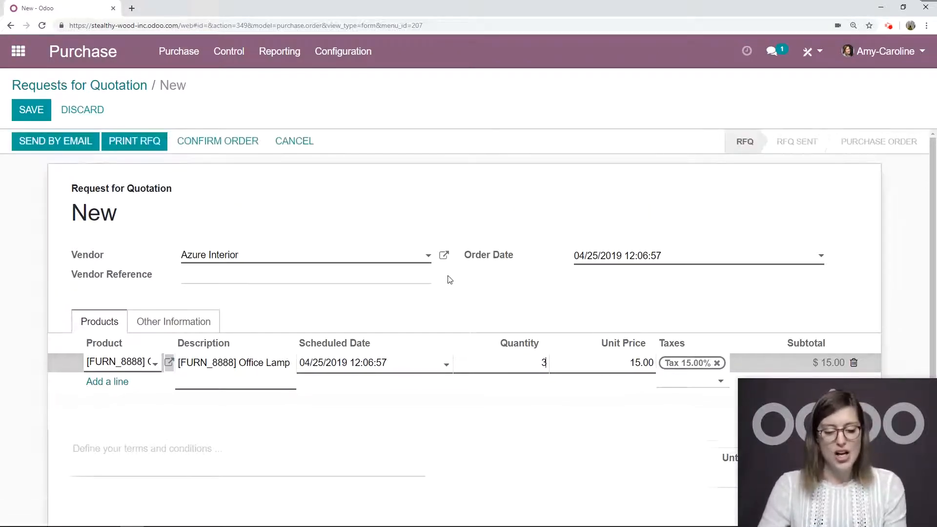
left_click(29, 104)
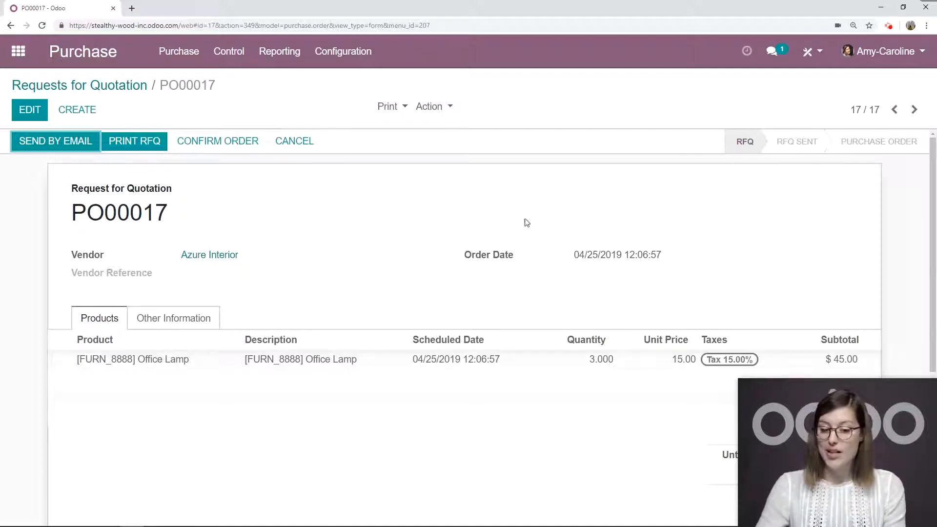
Confirm the order and open its product receipt to check the Office Lamp demand and done quantities.
left_click(233, 149)
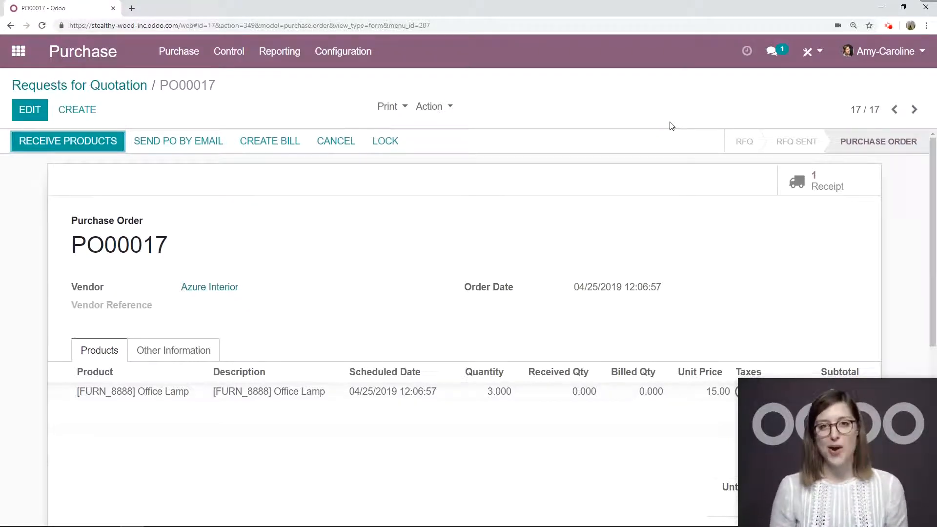
left_click(67, 141)
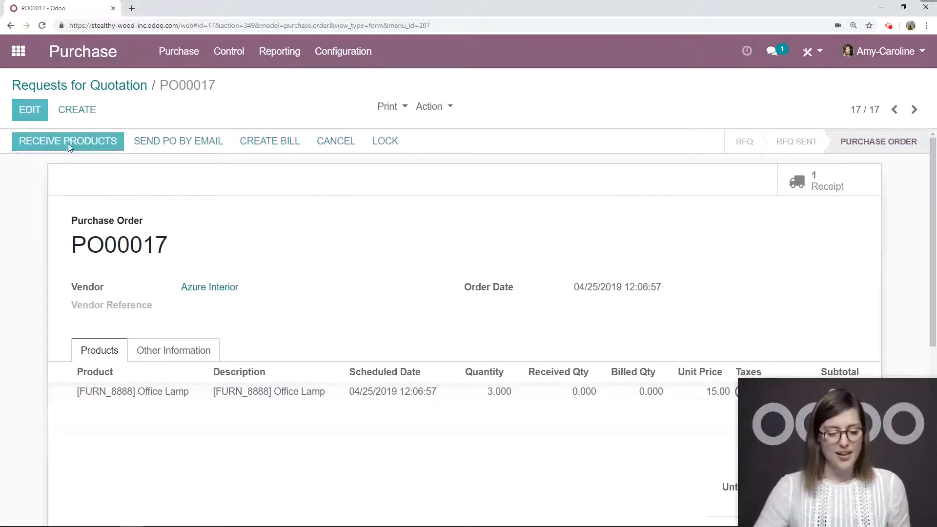
scroll(567, 156, "down", 1)
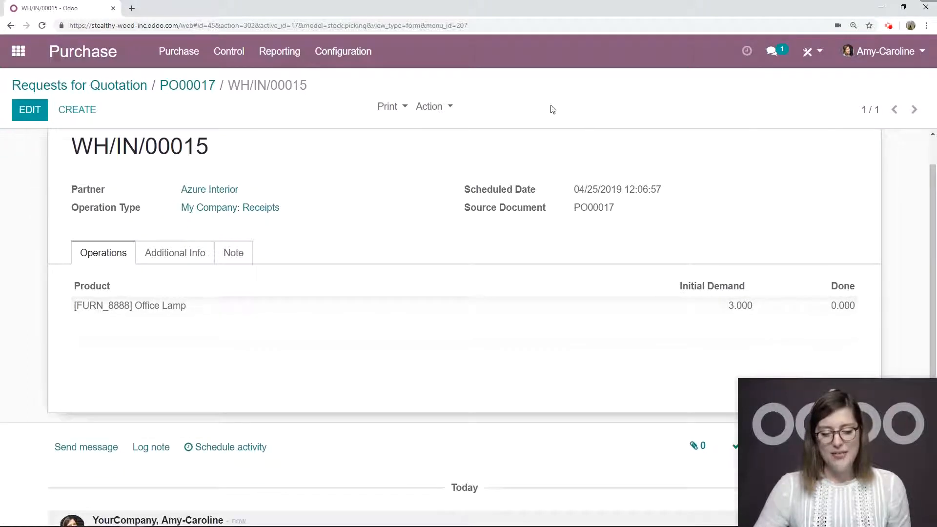
scroll(753, 174, "down", 1)
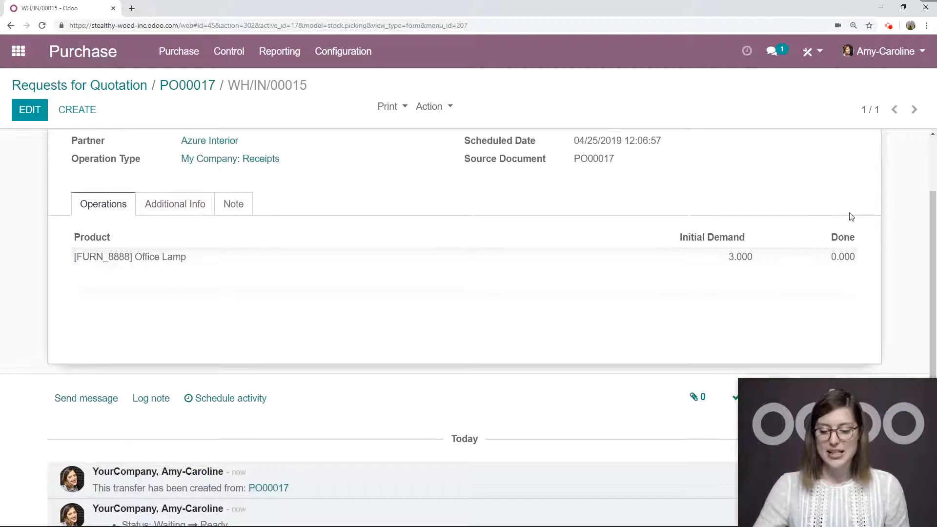
scroll(116, 219, "up", 2)
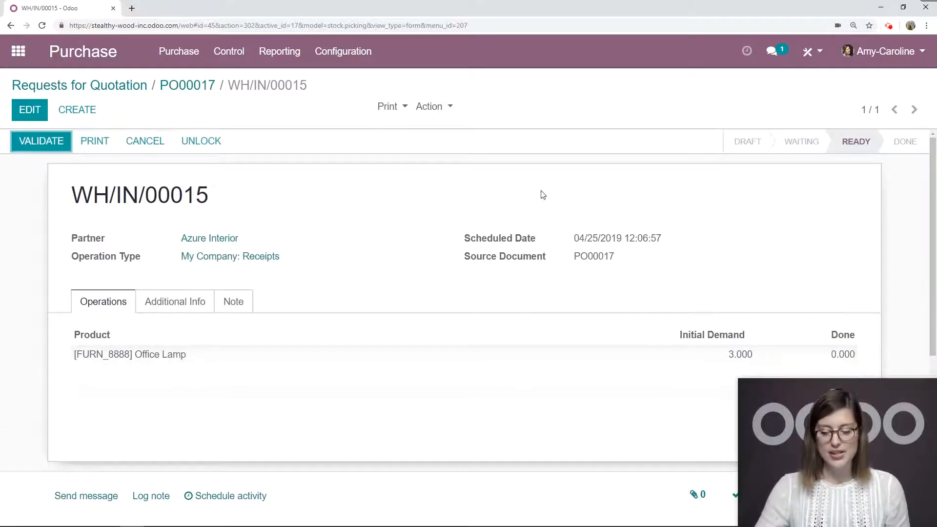
Validate the receipt as an immediate transfer of all reserved quantities and return to purchase order PO00017.
left_click(58, 150)
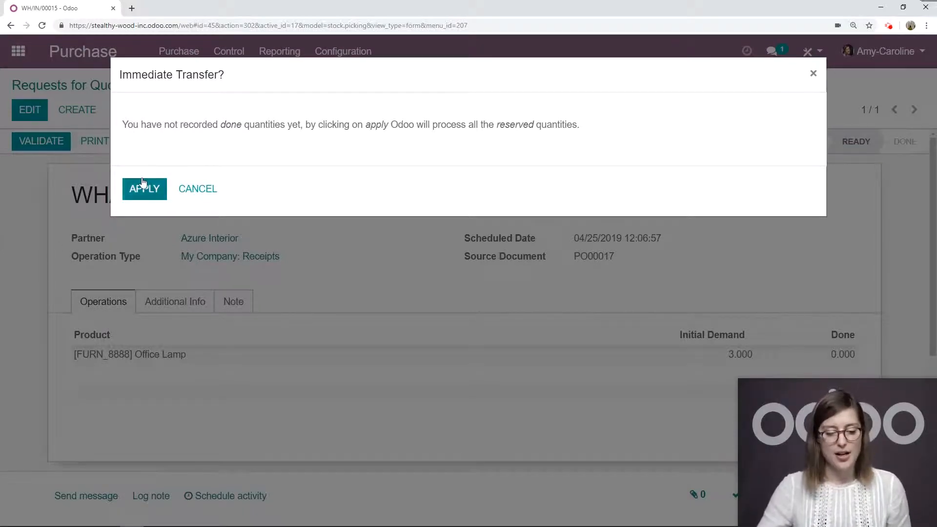
left_click(129, 194)
scroll(347, 235, "down", 3)
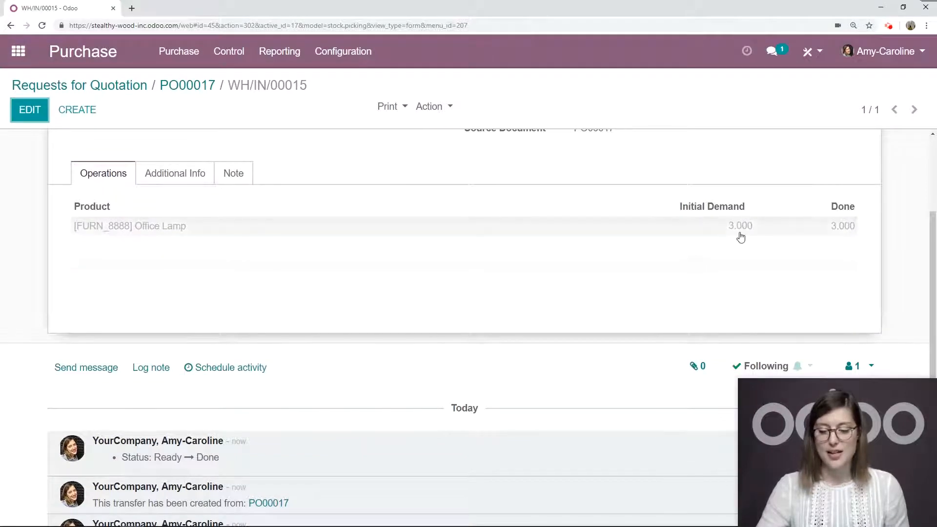
scroll(712, 240, "up", 3)
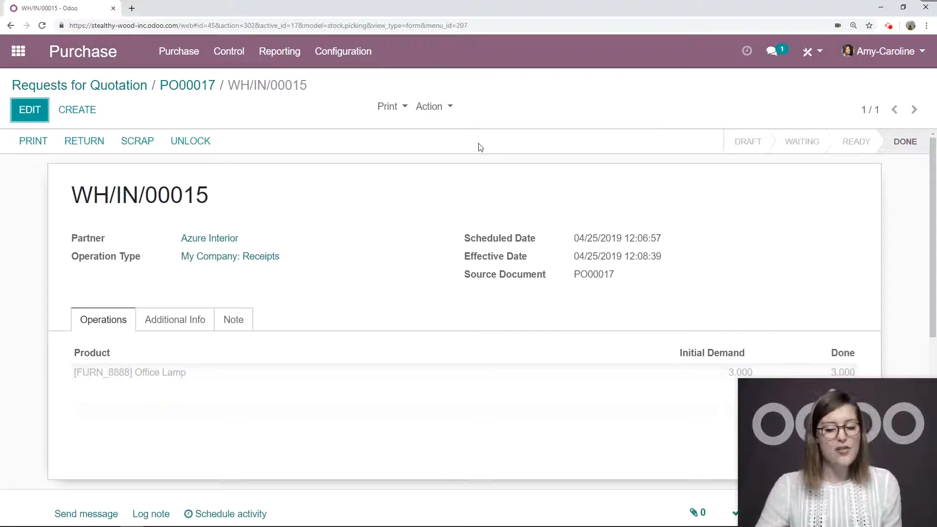
left_click(193, 90)
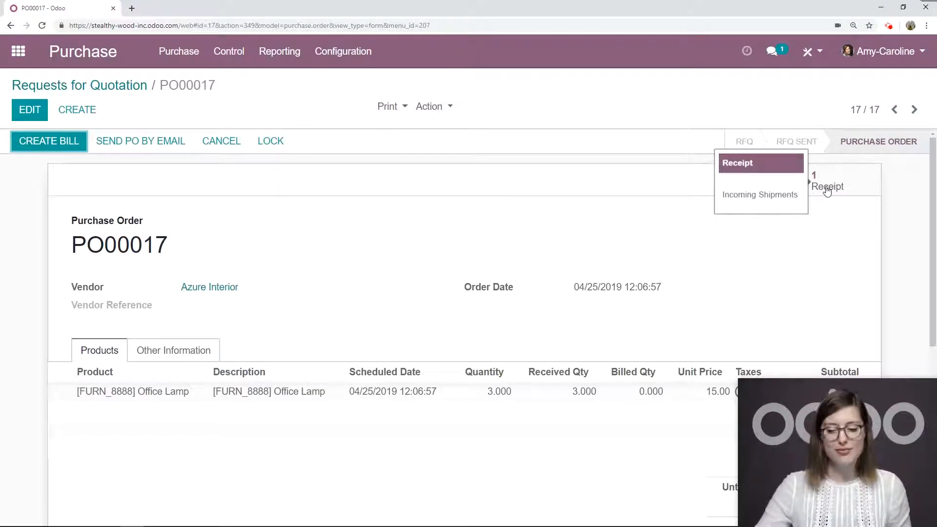
Open the Purchase settings and examine the Purchase Order Approval minimum amount and the Warnings option.
left_click(353, 65)
left_click(342, 84)
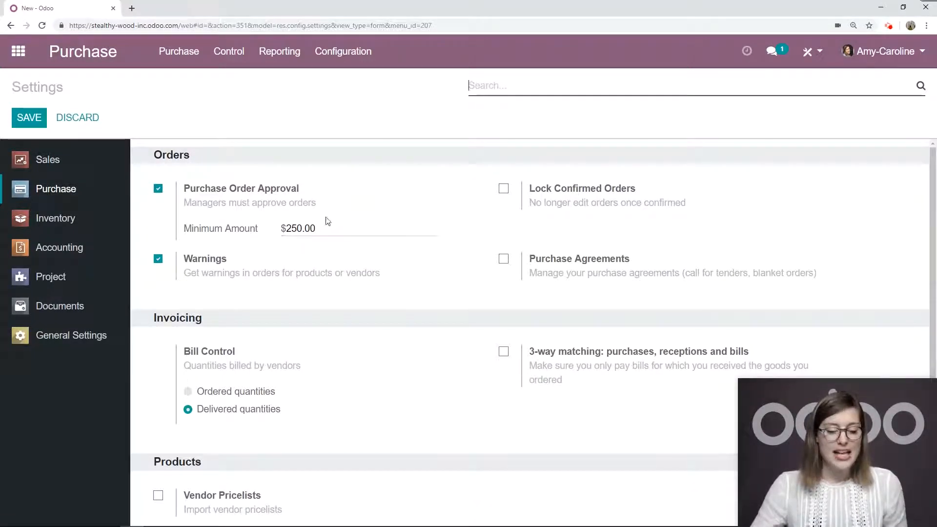
left_click_drag(325, 229, 276, 230)
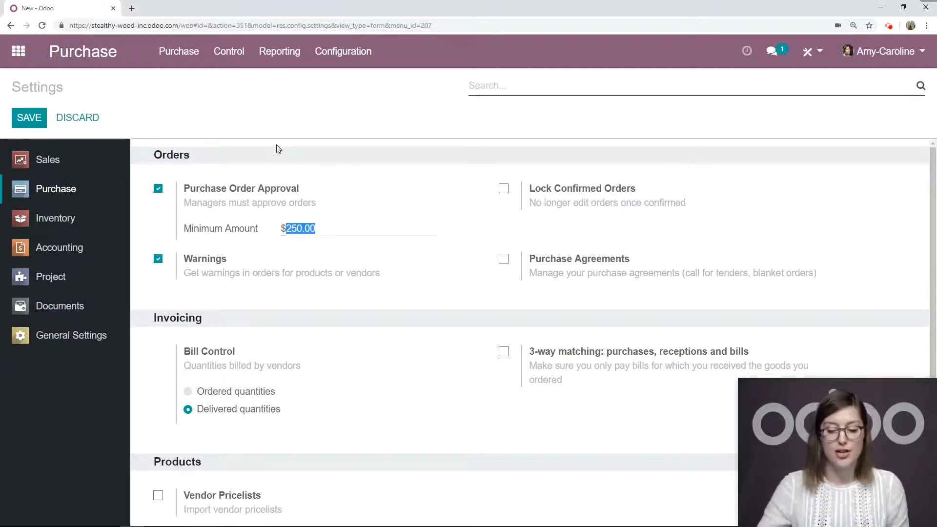
left_click(236, 263)
left_click_drag(228, 262, 188, 262)
left_click(247, 262)
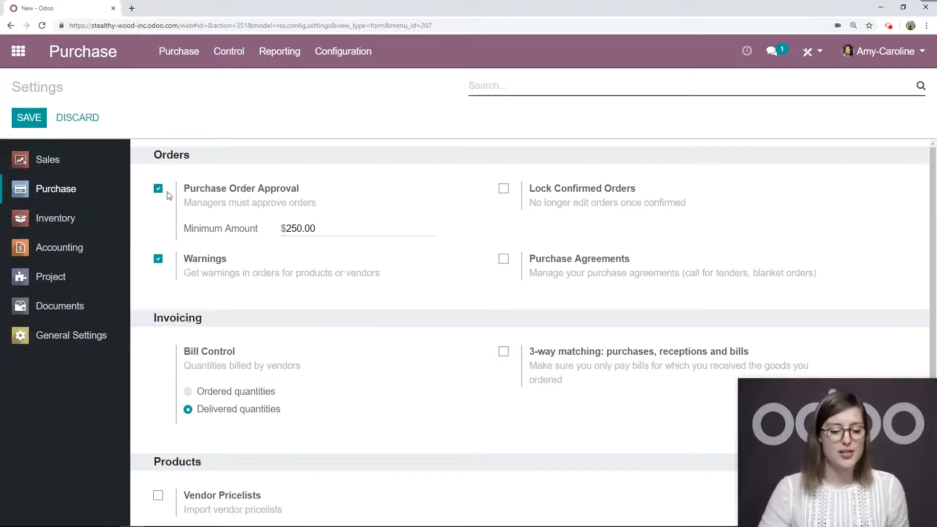
left_click_drag(218, 146, 261, 299)
left_click(306, 146)
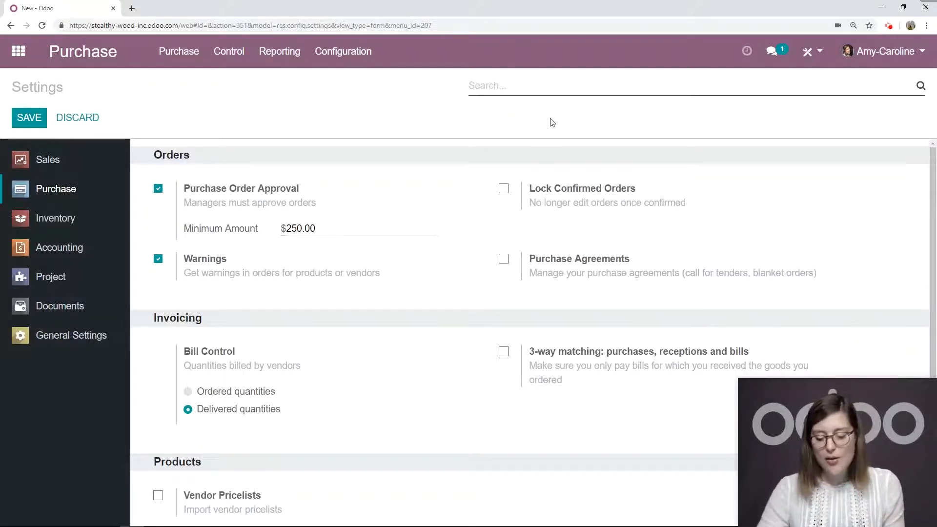
Log out of the current account and enter the second user's e-mail on the login form.
left_click(874, 57)
left_click(857, 183)
left_click(521, 179)
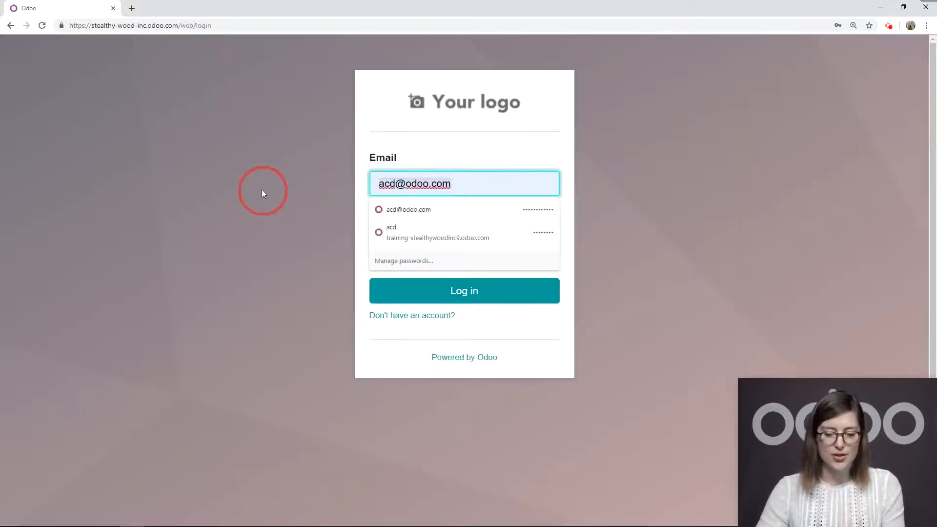
type("al")
type("@")
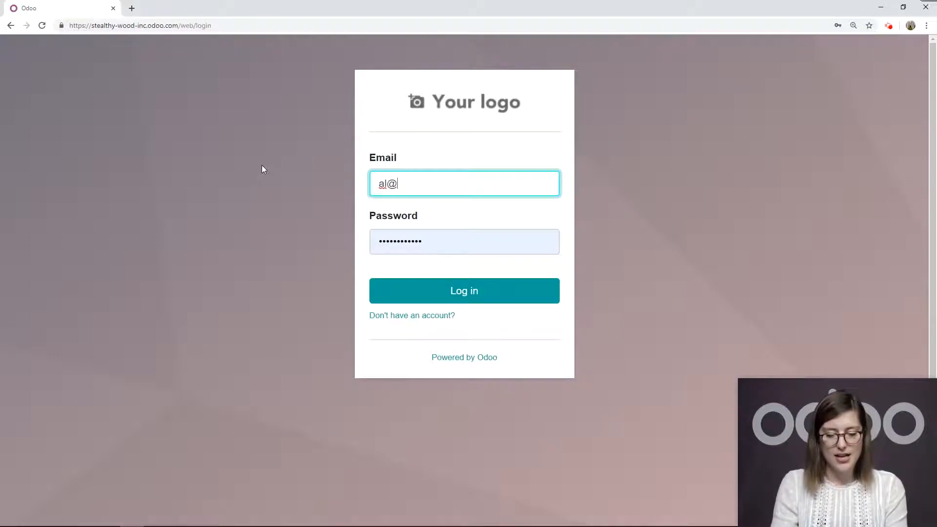
type("example.com")
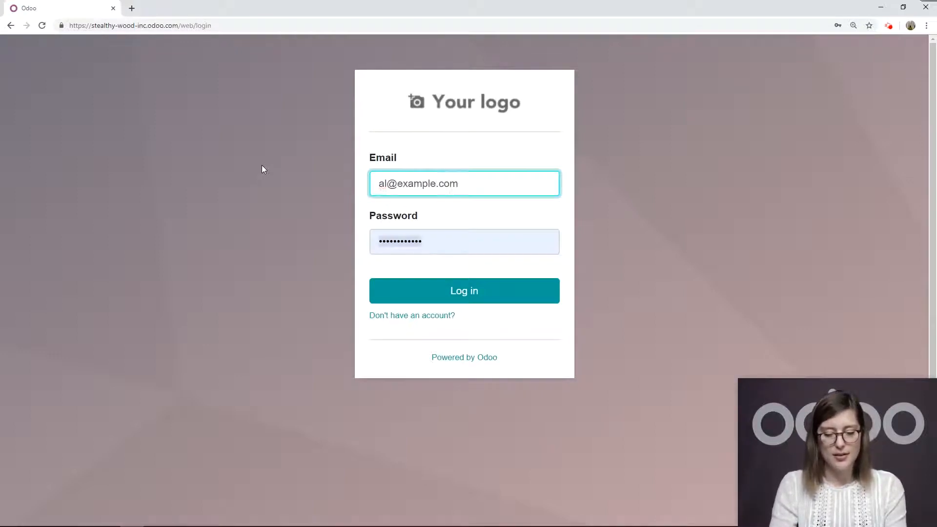
Enter the second user's account password, log in, and dismiss the browser's offer to save the password.
key("Tab")
type("••••••")
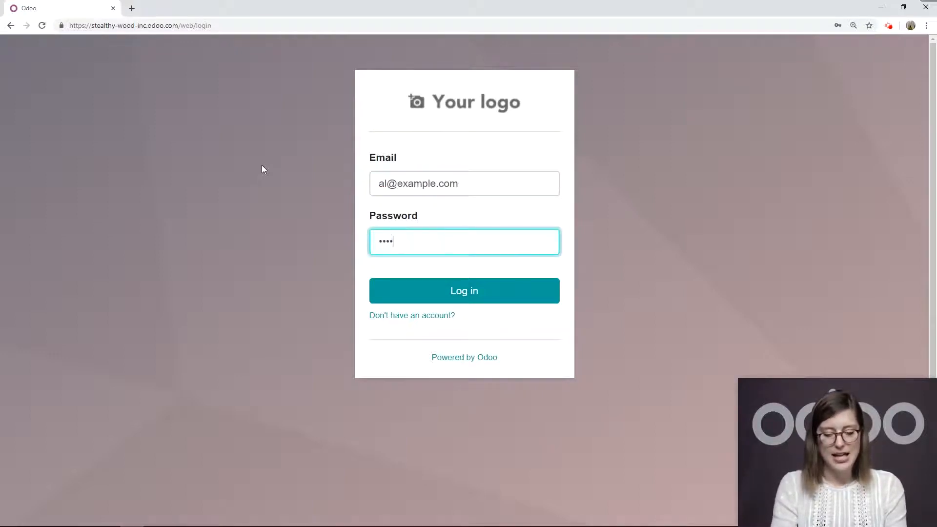
key("BackSpace")
key("BackSpace")
key("BackSpace")
key("BackSpace")
key("BackSpace")
key("BackSpace")
type("••••••••")
key("Return")
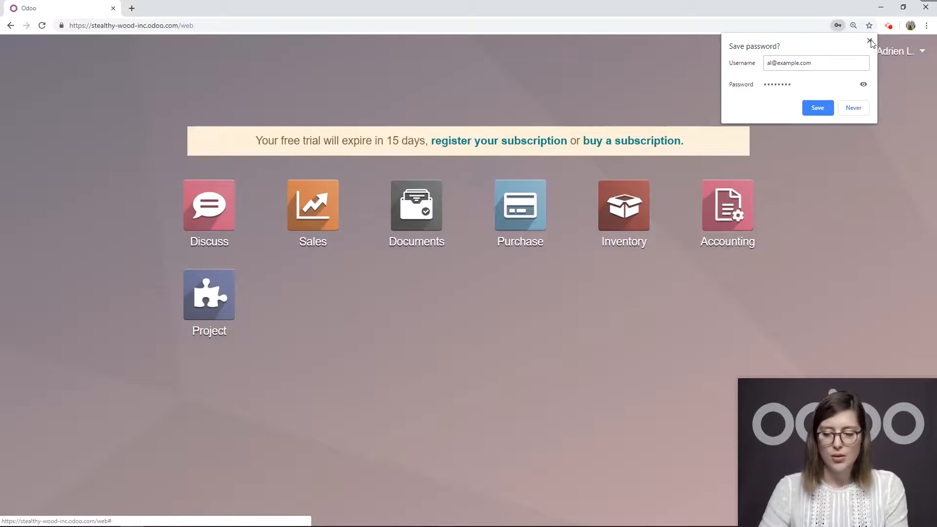
left_click(869, 41)
Open the Purchase app as the second user and create a request for quotation for vendor Azure Interior.
left_click(545, 217)
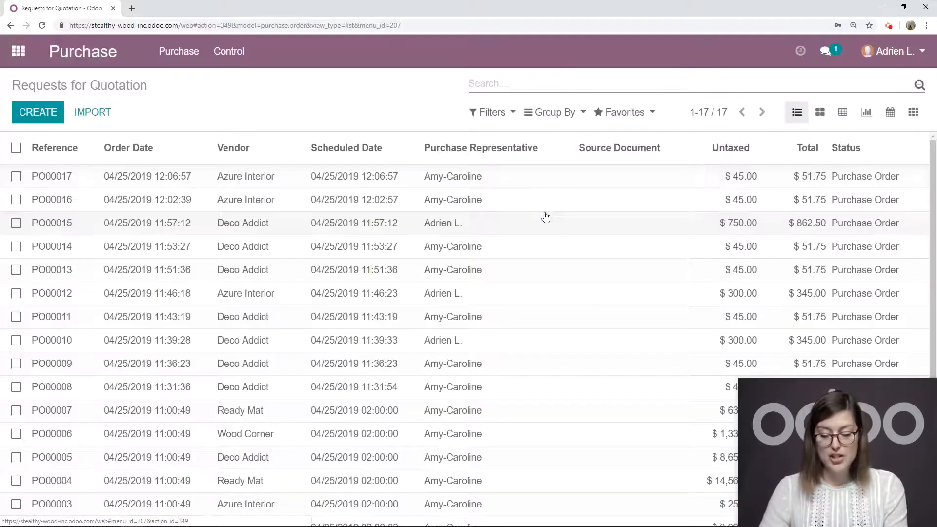
left_click(54, 112)
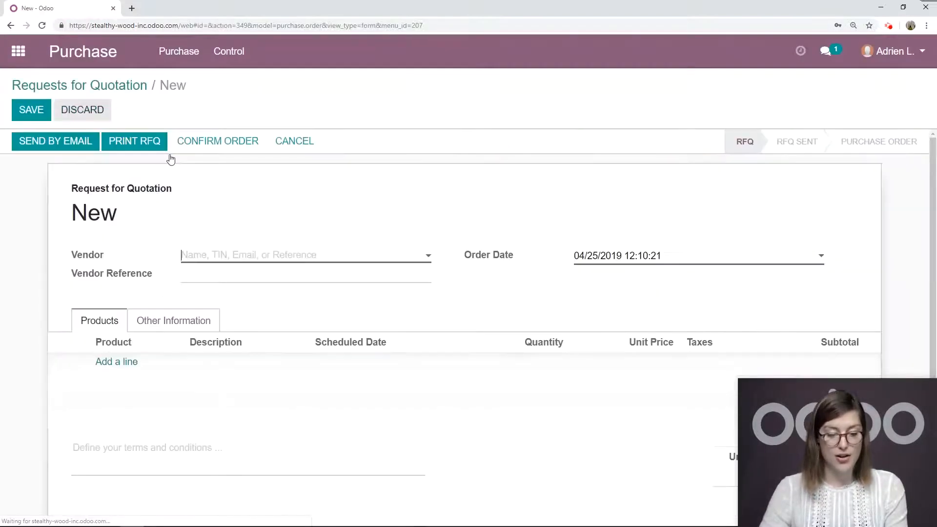
left_click(305, 257)
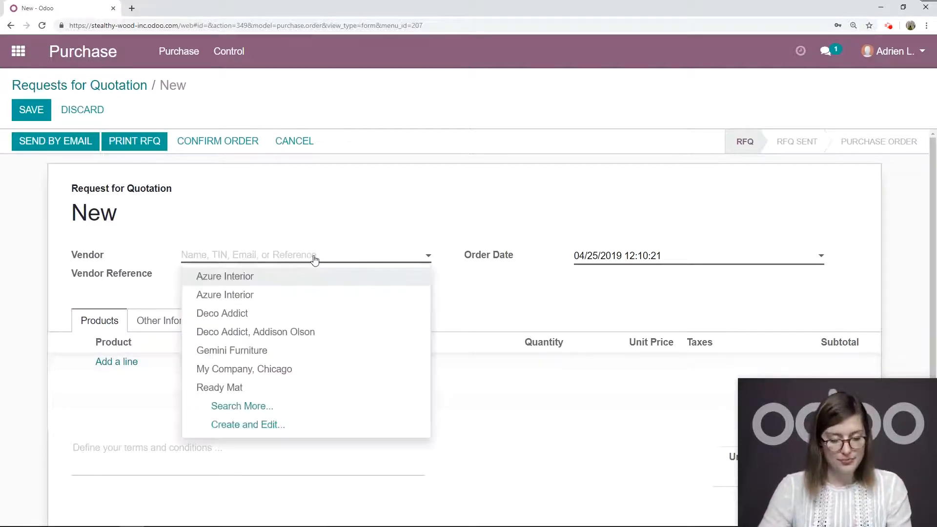
left_click(246, 276)
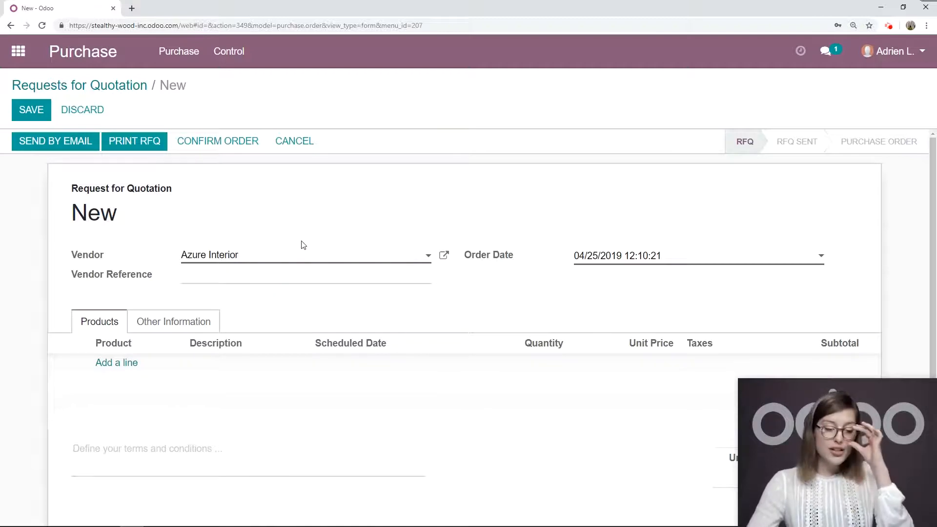
Open the Azure Interior vendor record from the quotation and set its purchase order warning type to Warning.
left_click(442, 254)
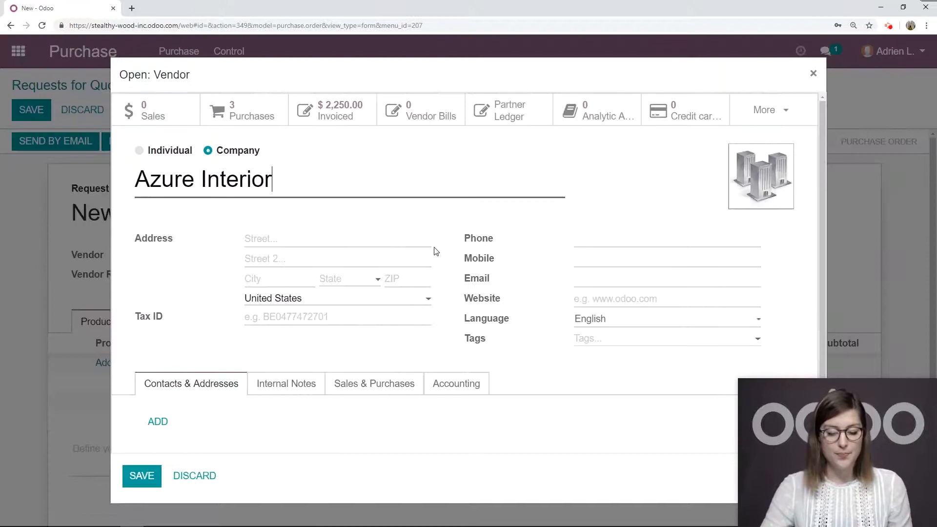
scroll(400, 273, "down", 1)
left_click(295, 367)
scroll(283, 351, "down", 2)
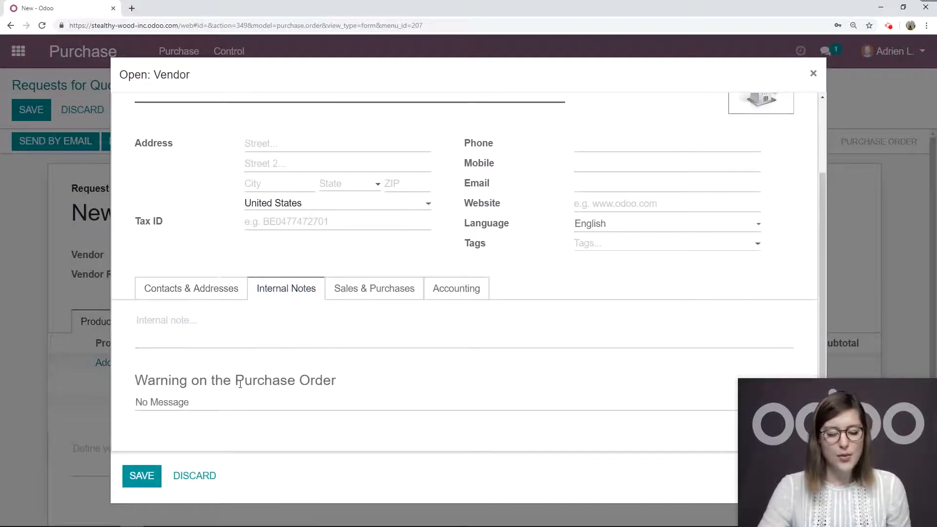
mouse_move(231, 402)
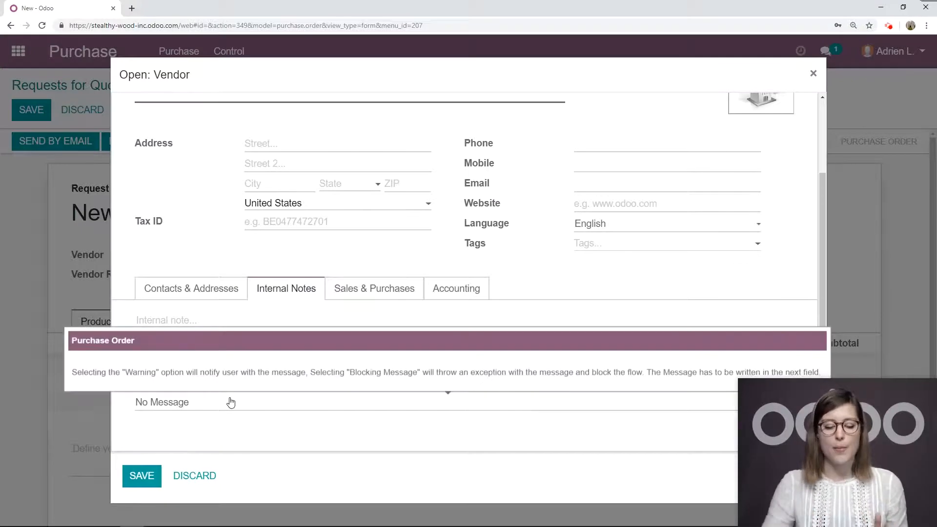
scroll(226, 402, "up", 1)
scroll(151, 382, "down", 1)
left_click(172, 406)
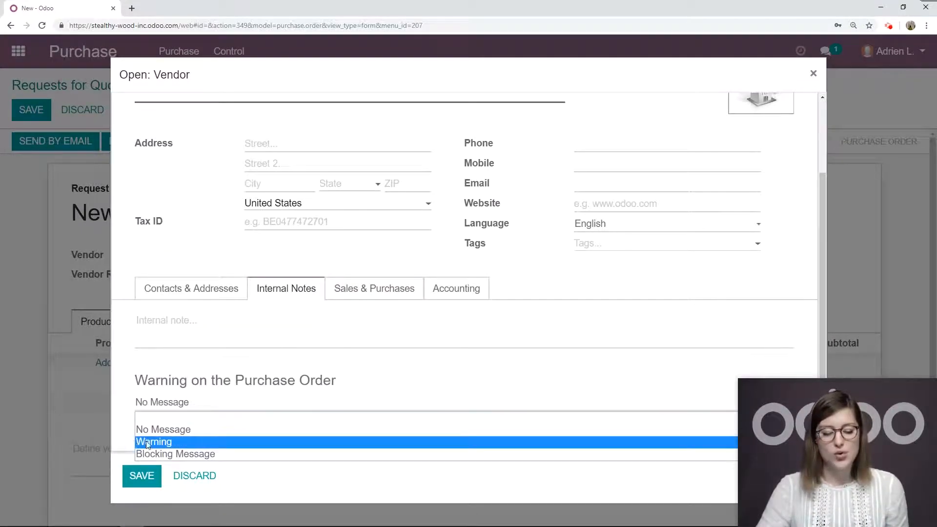
left_click(190, 442)
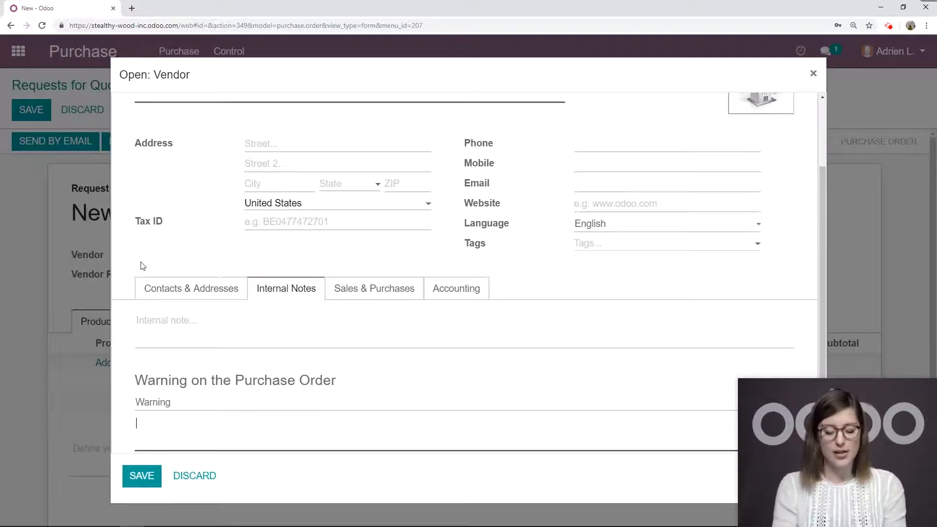
Enter the warning message "No delivery after 5pm on weekends", save the vendor record, and acknowledge the vendor warning.
type("No d")
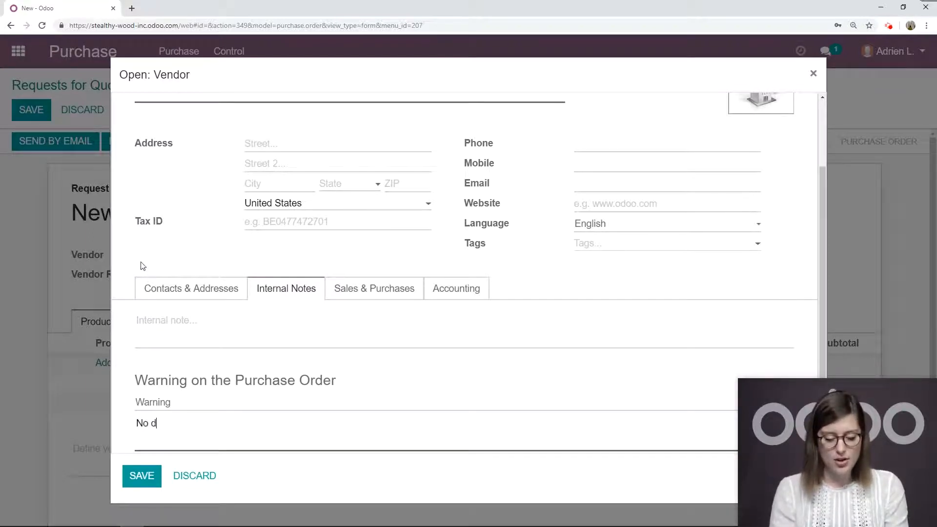
type("elivery ")
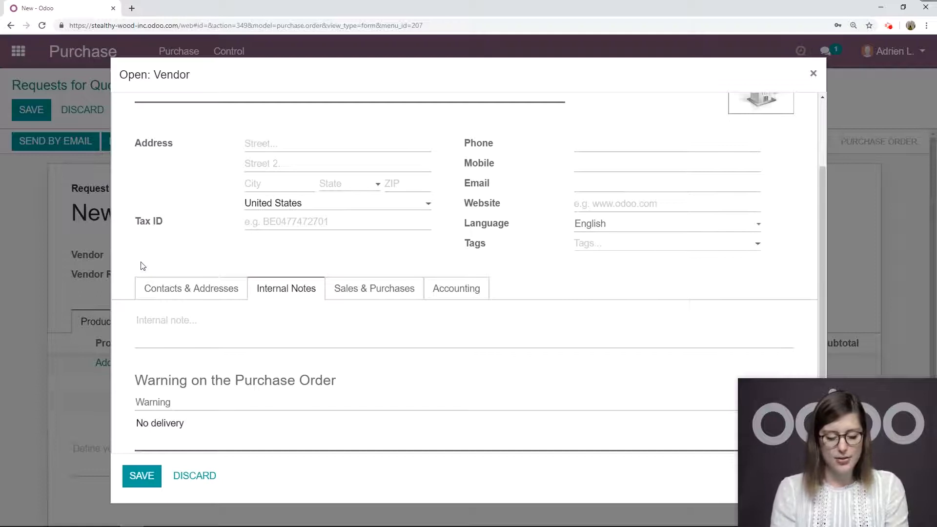
type("after 5")
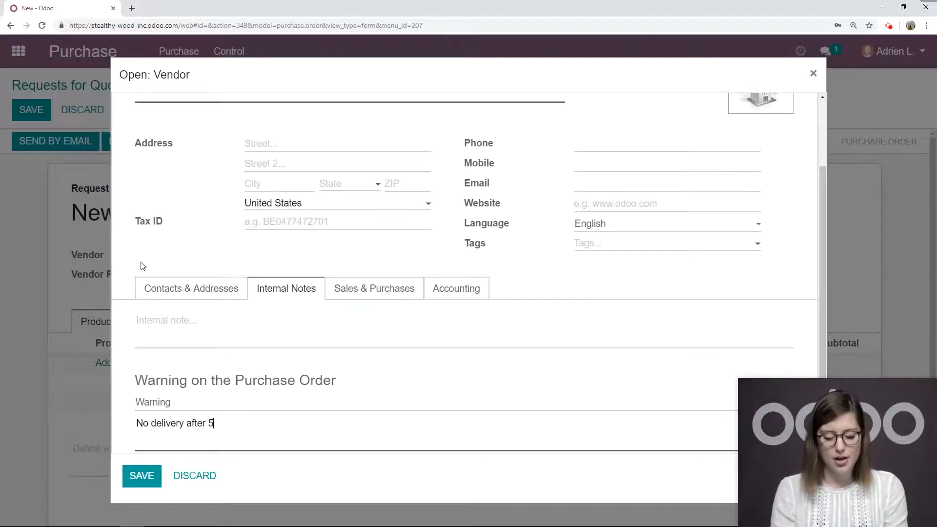
type("pm on we")
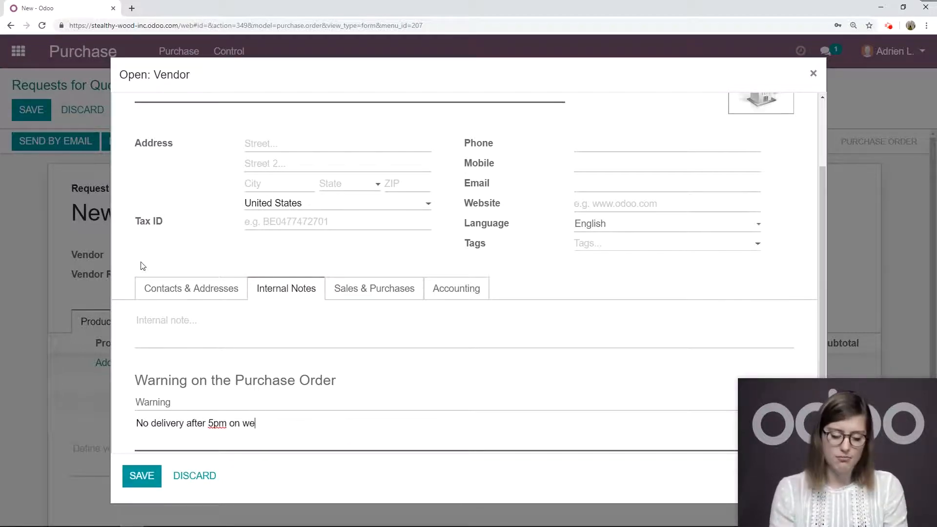
type("ekends")
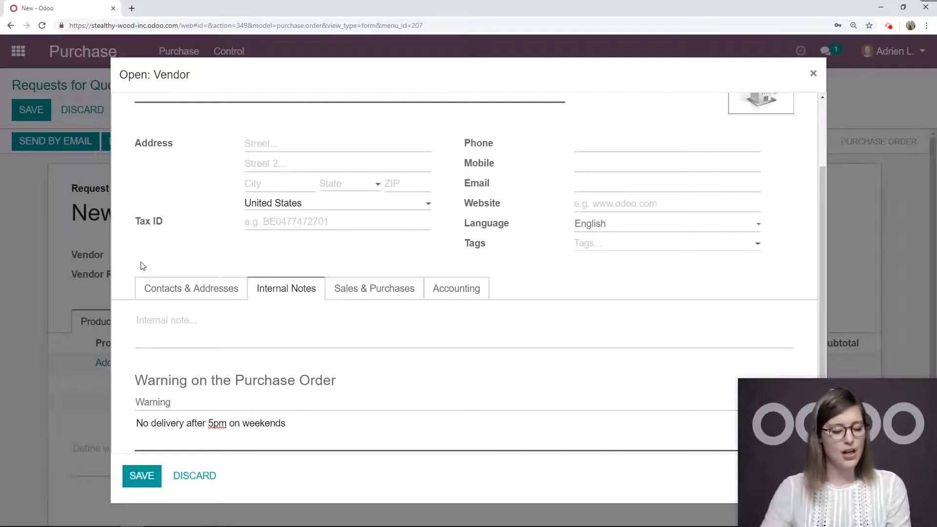
left_click(142, 475)
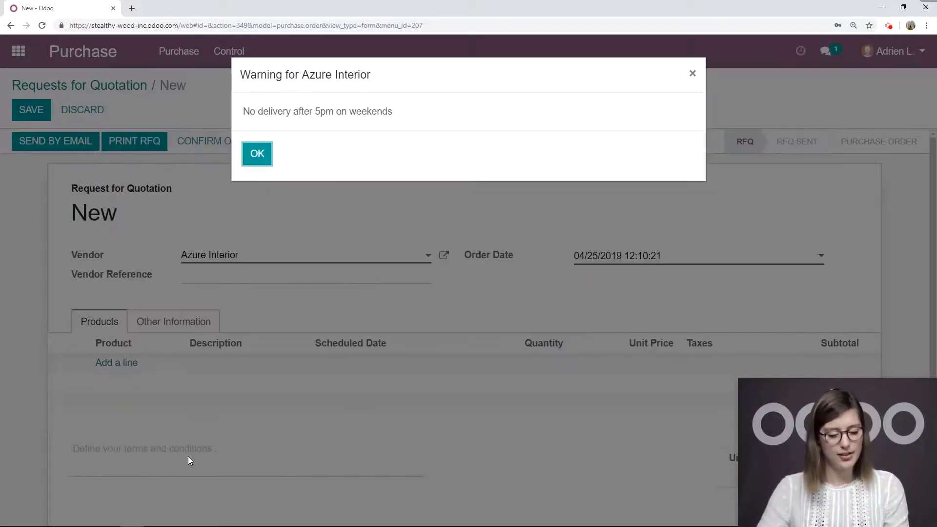
left_click(263, 154)
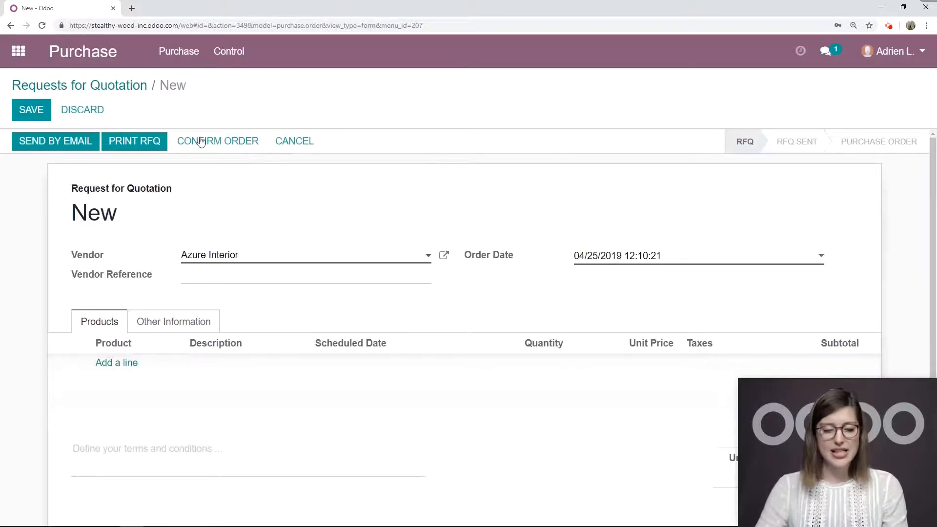
Discard the draft, create a new request for quotation with vendor Azure Interior, and acknowledge the vendor warning.
left_click(93, 111)
left_click(256, 154)
left_click(31, 111)
left_click(275, 258)
left_click(209, 276)
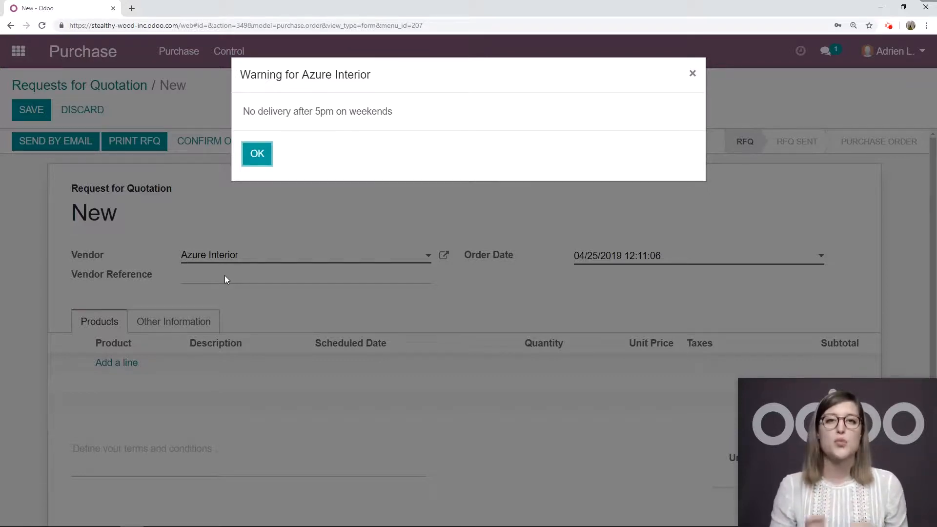
left_click(268, 154)
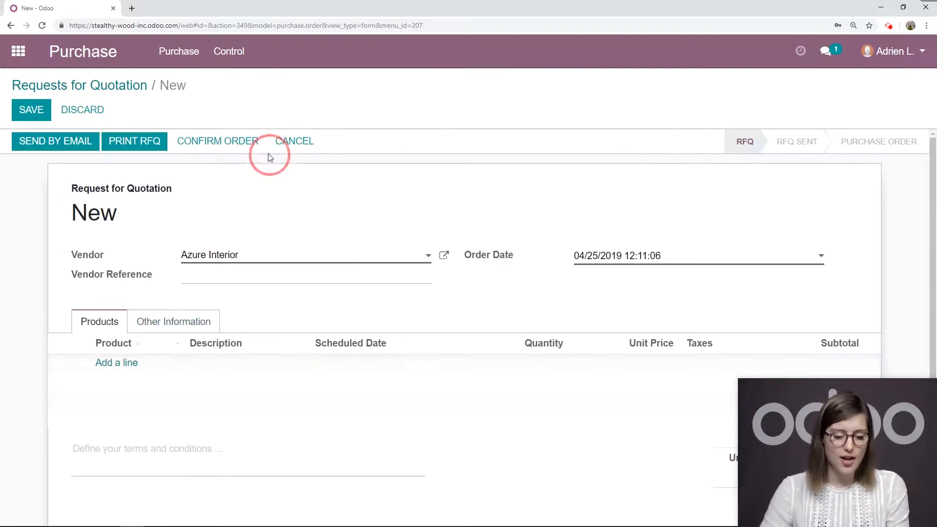
Add a product line for [FURN_8888] Office Lamp with a quantity of 20.
left_click(129, 362)
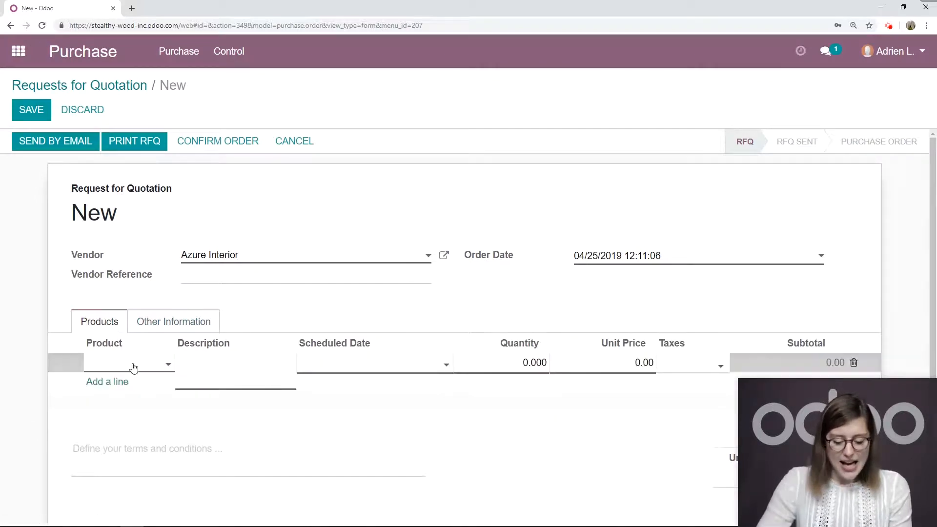
type("offi")
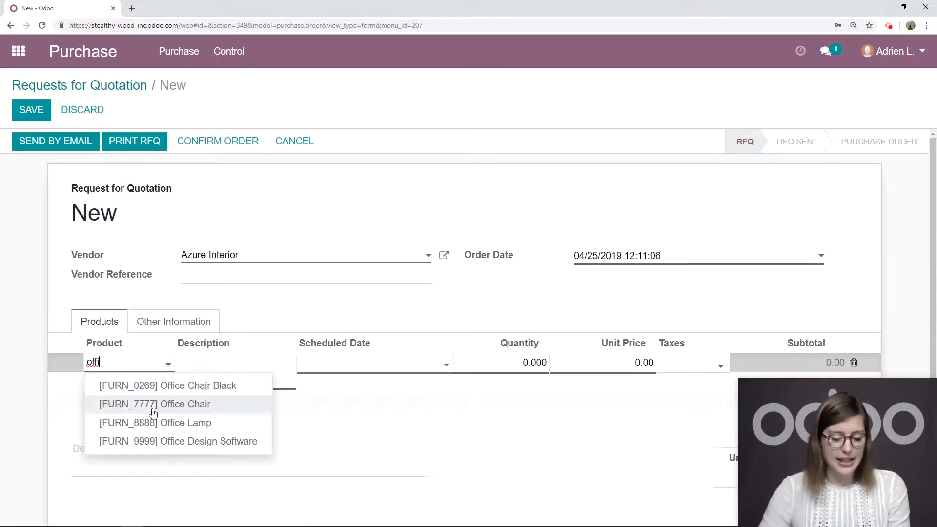
left_click(151, 423)
left_click(485, 362)
type("20")
left_click(527, 282)
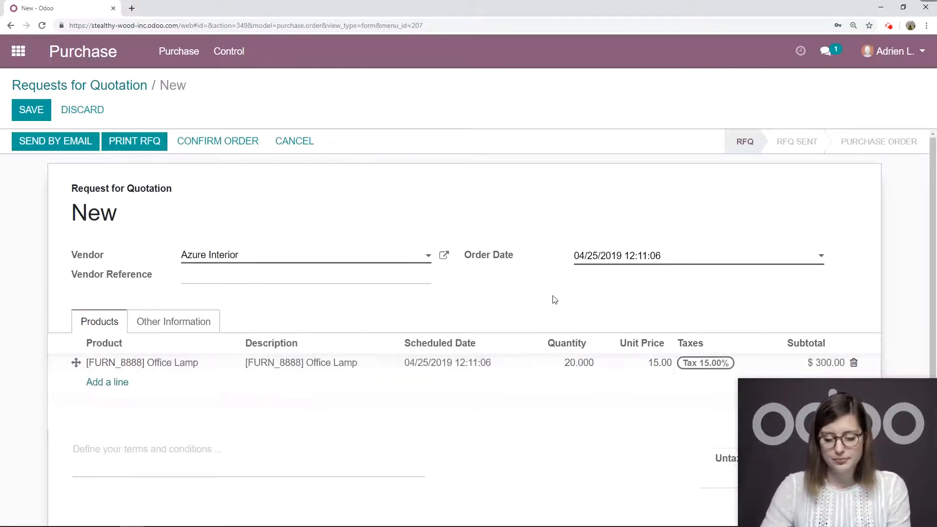
Check the quotation's total amount and confirm the order.
scroll(562, 288, "down", 3)
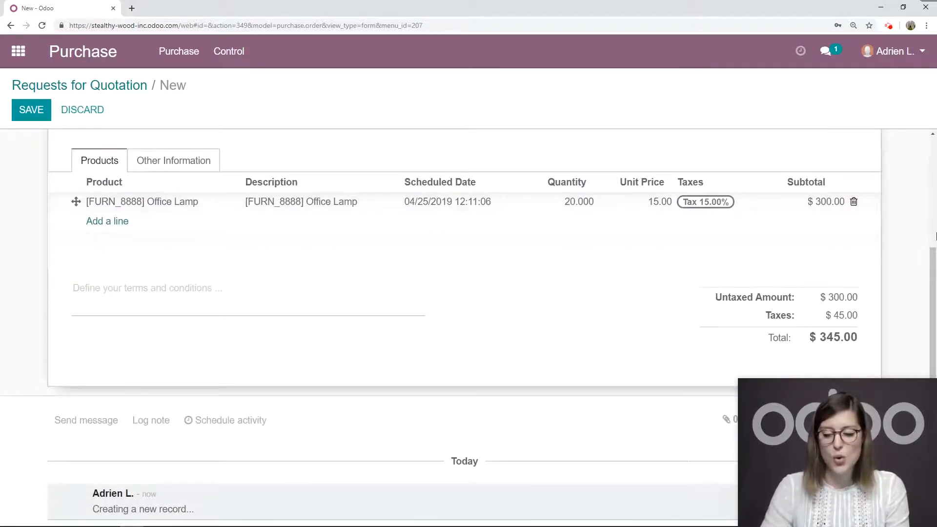
scroll(462, 280, "up", 3)
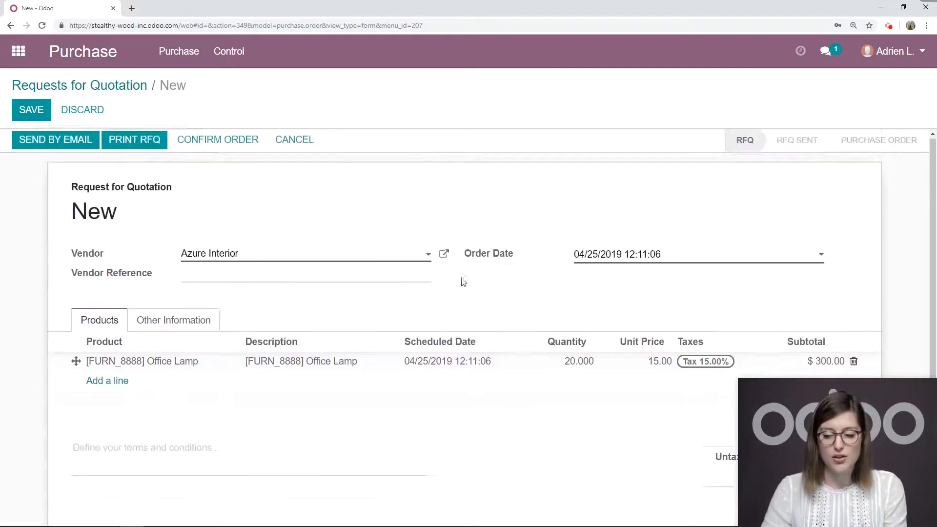
left_click(221, 145)
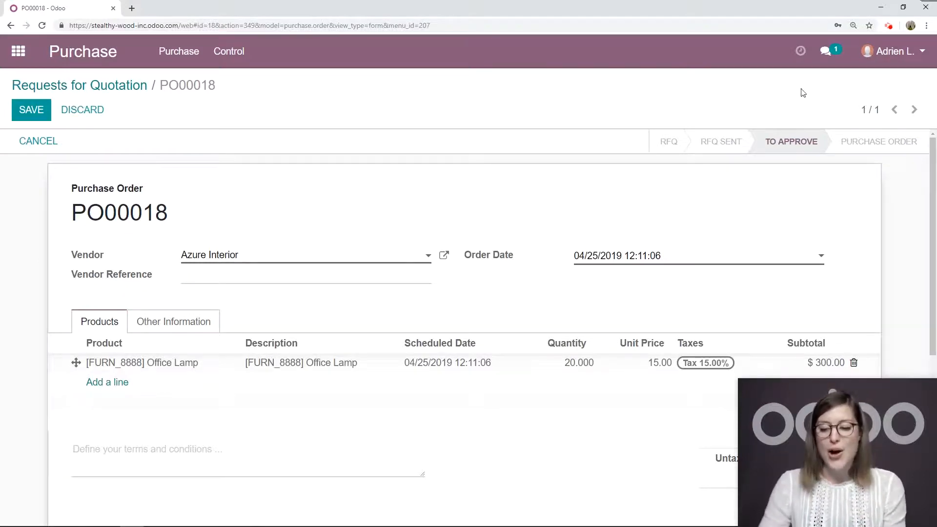
Log out of the second user's account and log back in with the first user's account.
left_click(893, 50)
left_click(864, 191)
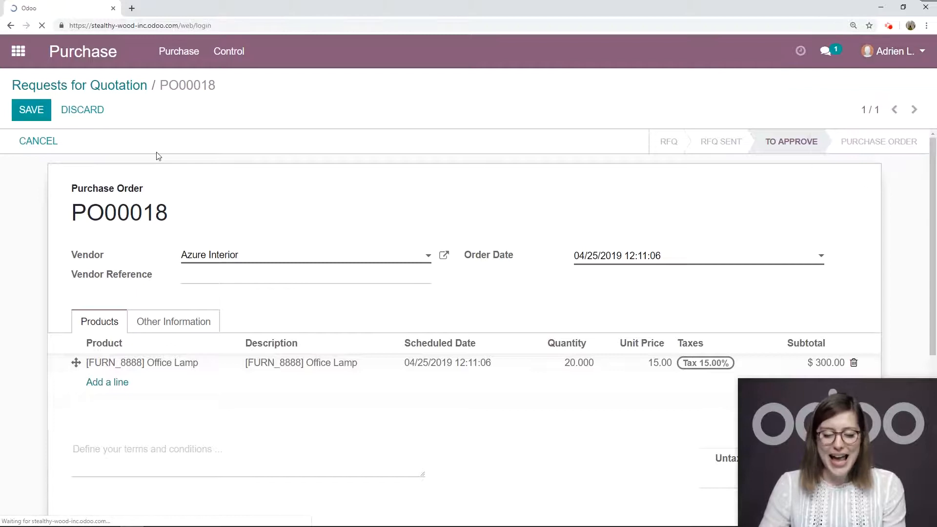
left_click(456, 307)
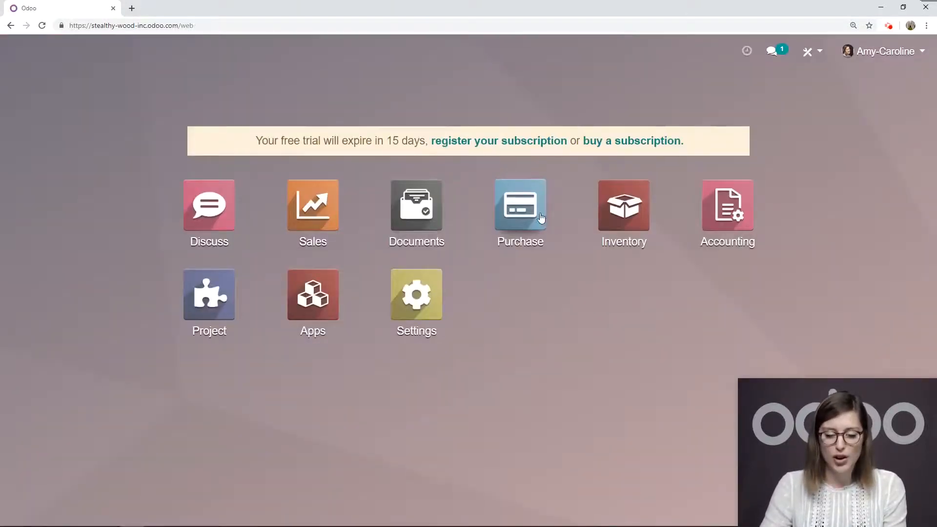
Open the Purchase app, review the order statuses, and approve the Azure Interior order marked To Approve.
left_click(541, 218)
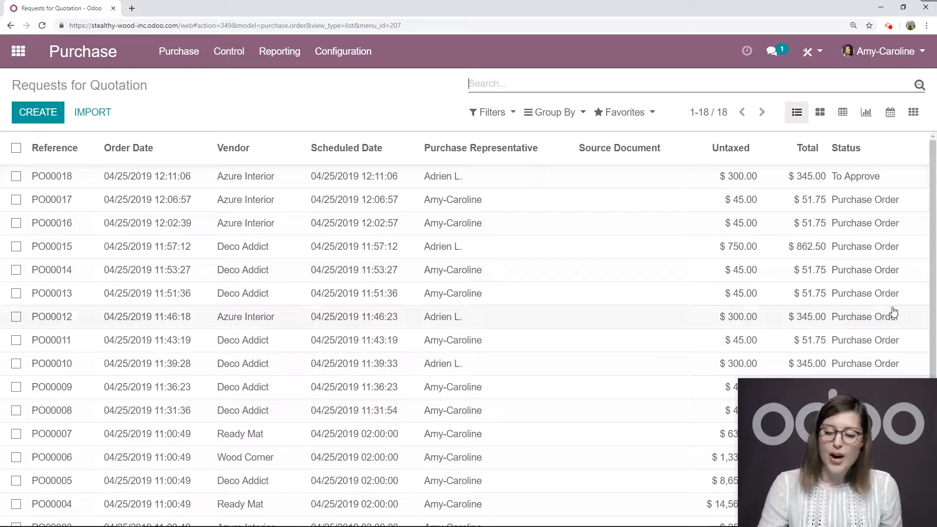
scroll(871, 180, "down", 3)
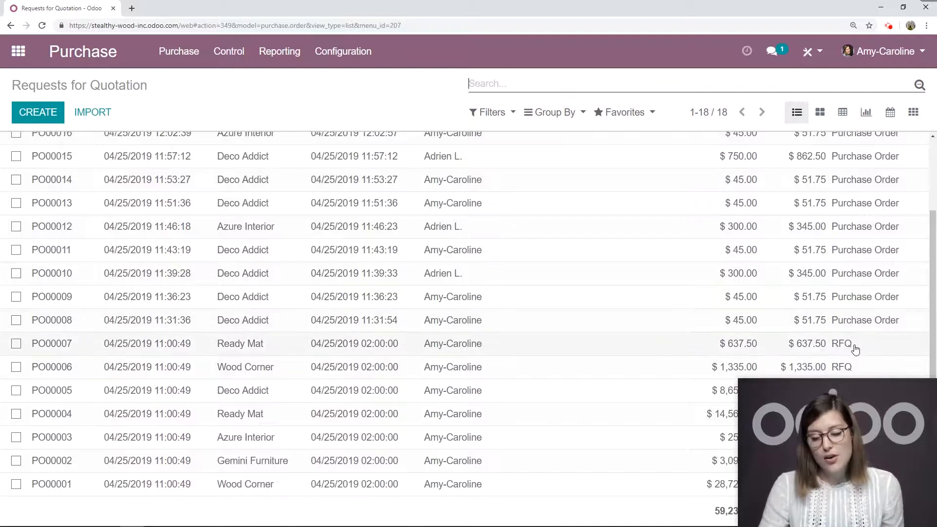
scroll(853, 347, "up", 3)
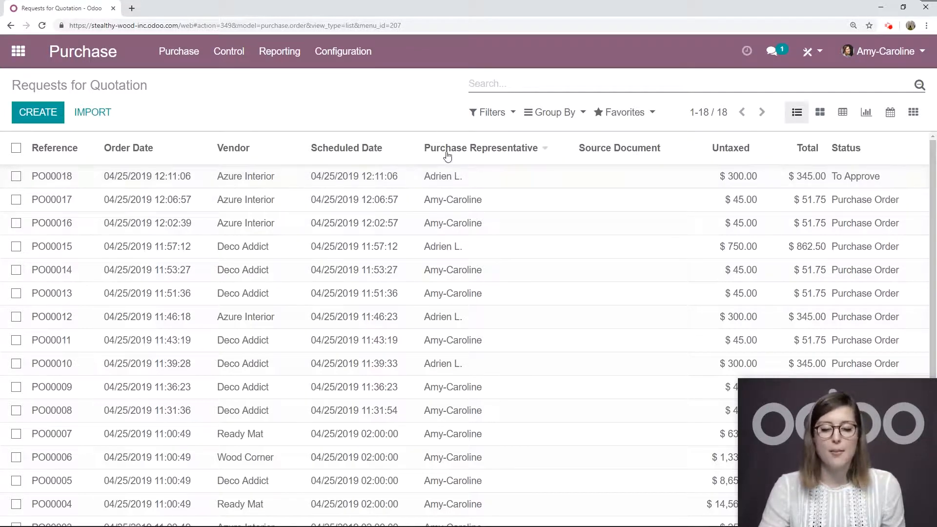
left_click(201, 177)
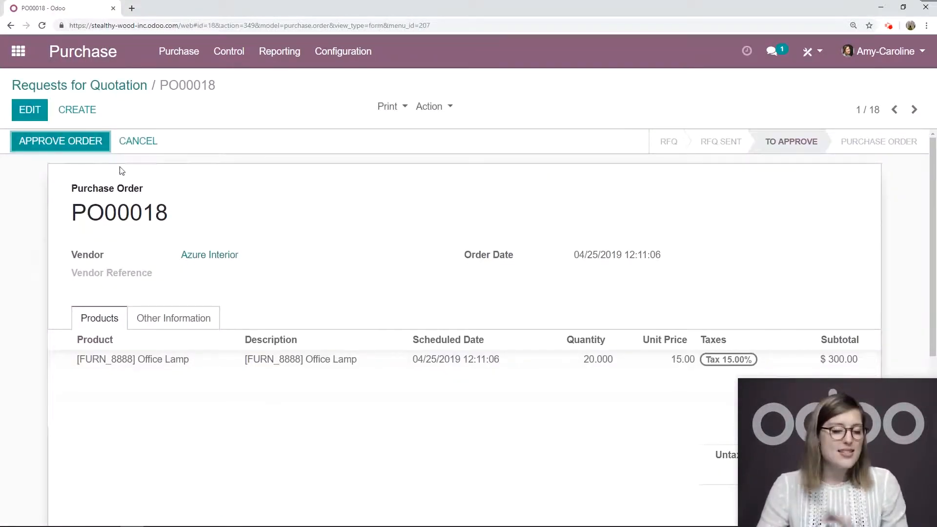
left_click(90, 150)
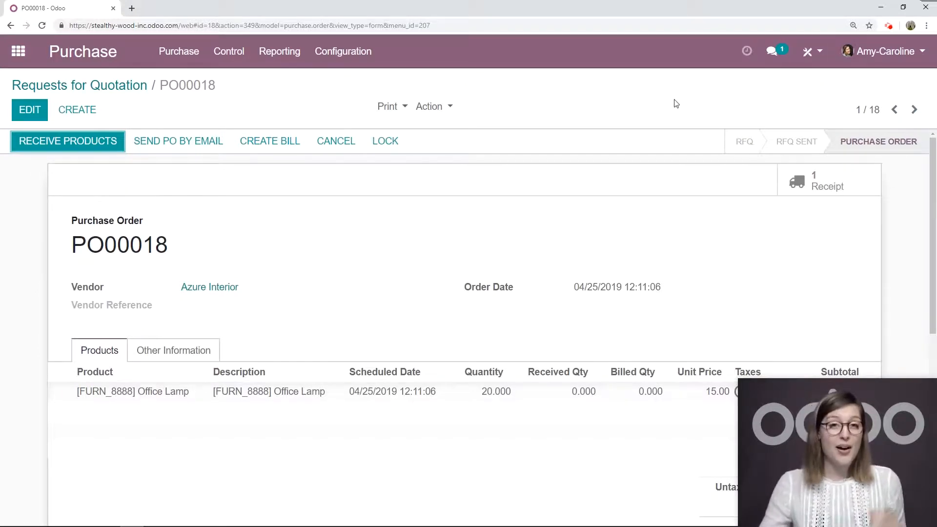
Open the order's product receipt, set the Office Lamp done quantity to 15, and save the receipt.
left_click(36, 147)
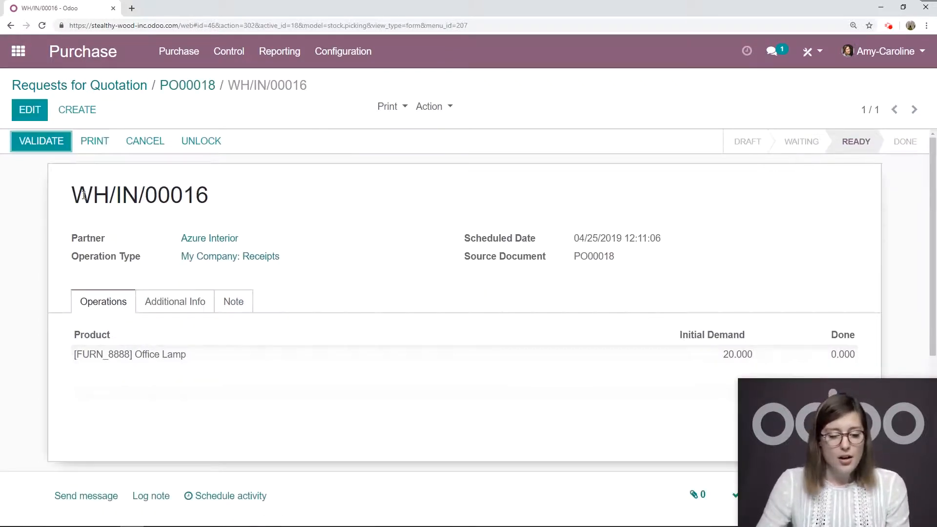
left_click(30, 109)
scroll(564, 317, "down", 2)
left_click(825, 262)
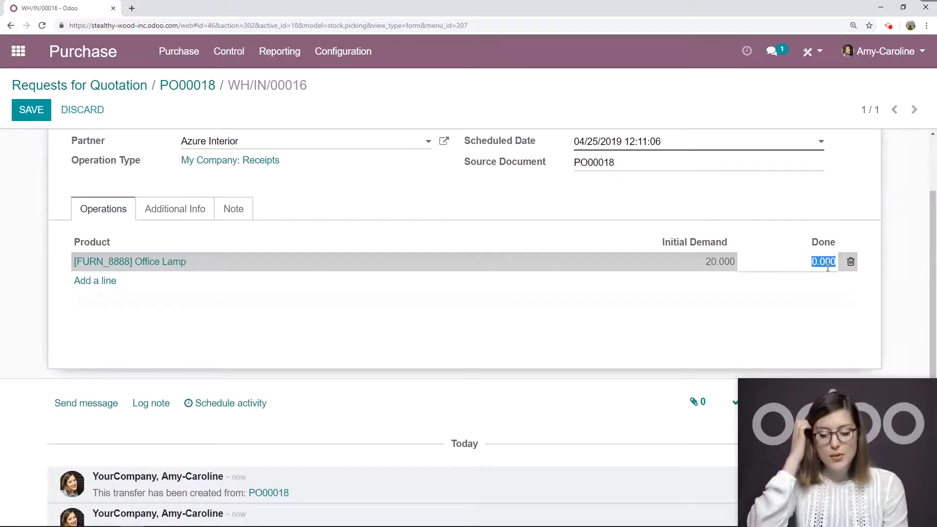
type("15")
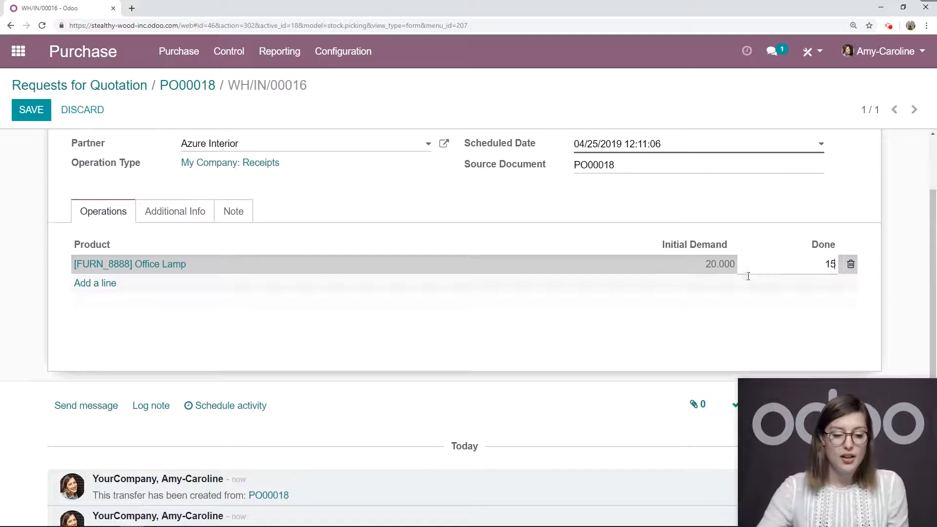
scroll(747, 272, "up", 2)
left_click(35, 114)
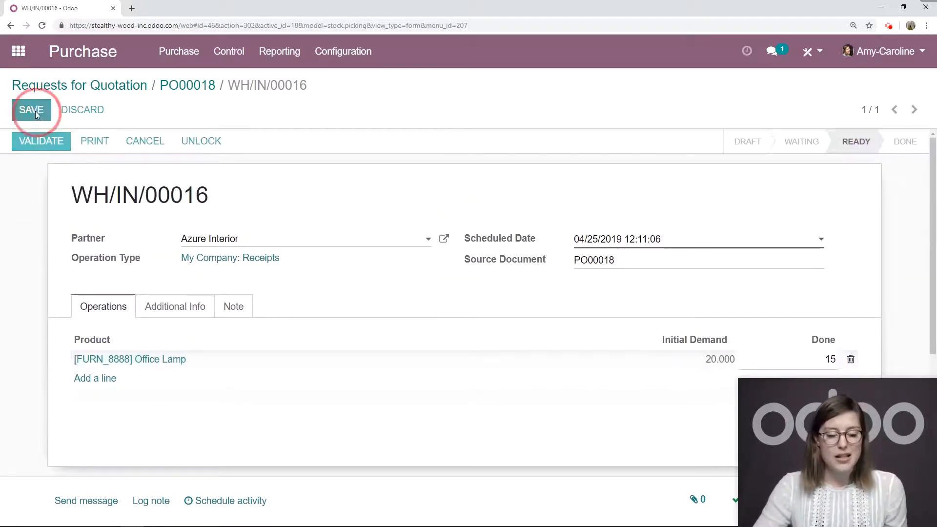
Validate the receipt with no backorder and review its done quantity and activity log.
left_click(43, 141)
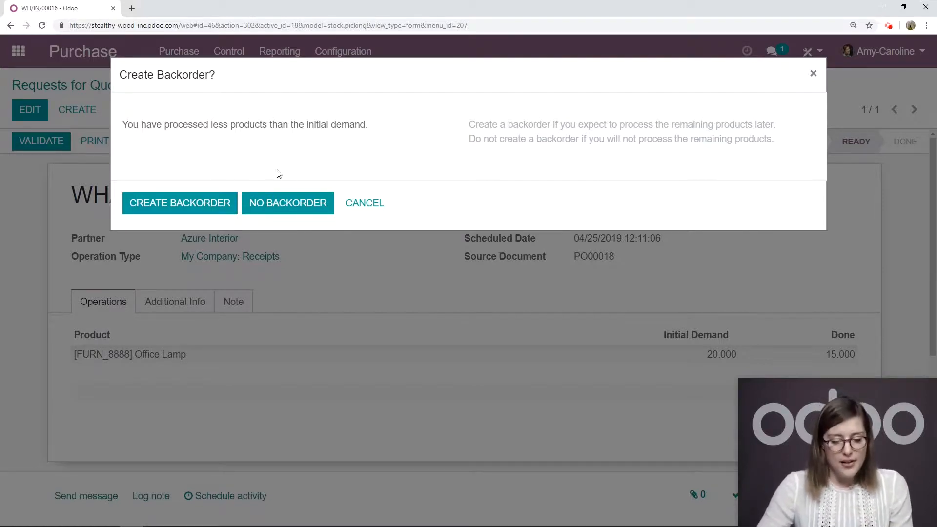
left_click(295, 206)
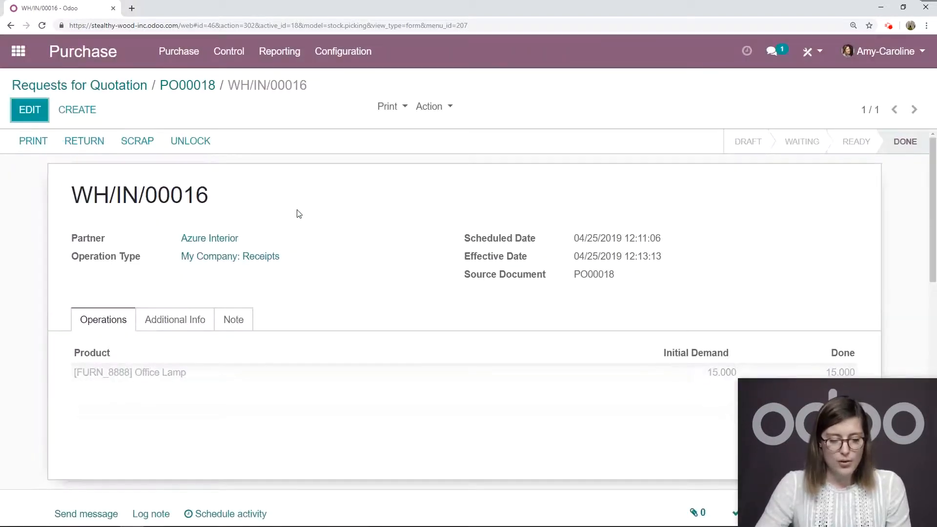
scroll(471, 220, "down", 4)
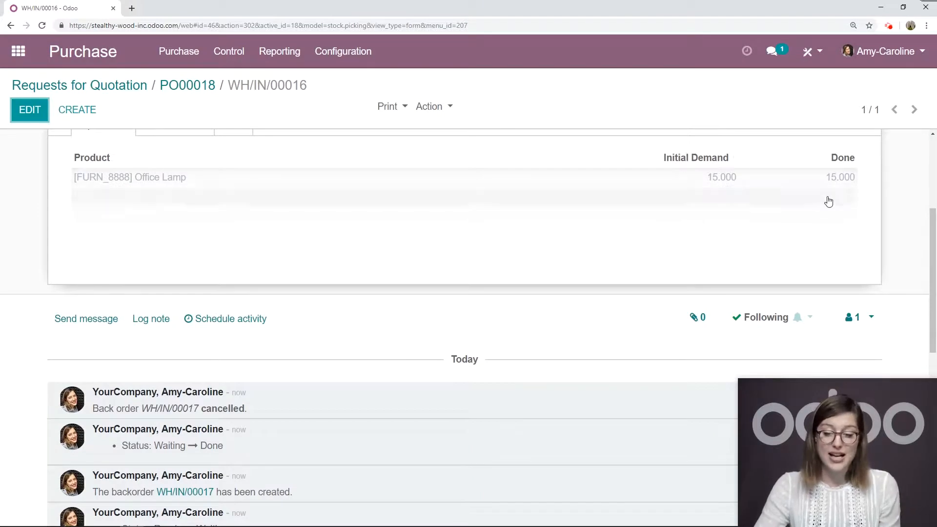
scroll(850, 171, "up", 1)
scroll(286, 207, "up", 3)
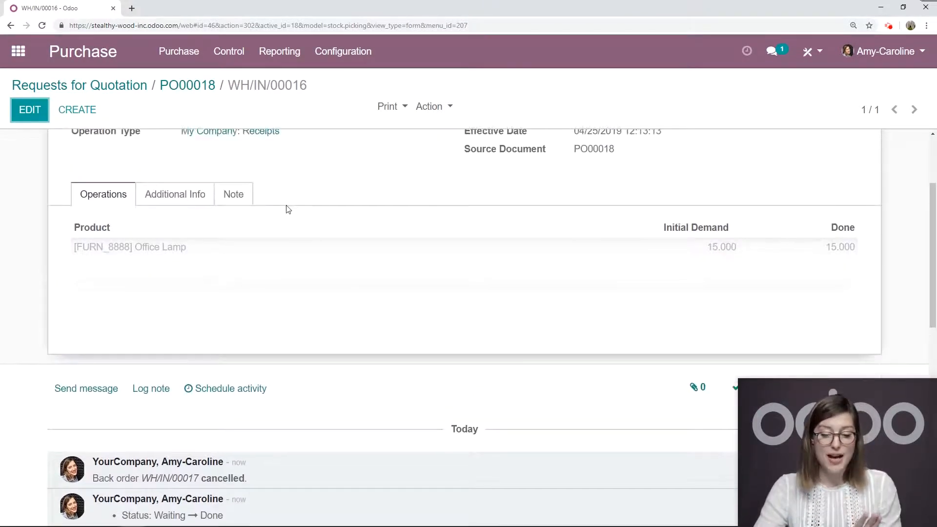
Return to the Azure Interior purchase order and compare the ordered, received, and billed quantities of the Office Lamp line.
left_click(197, 87)
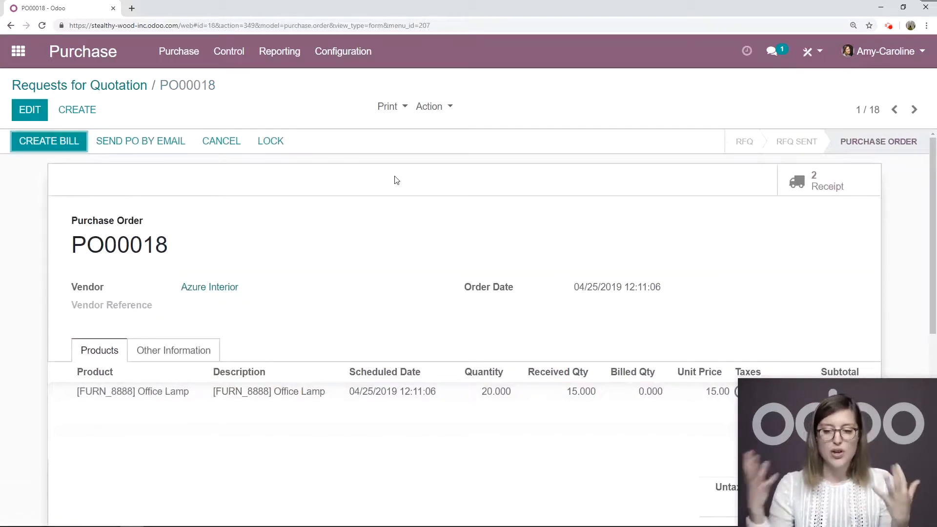
scroll(396, 180, "down", 5)
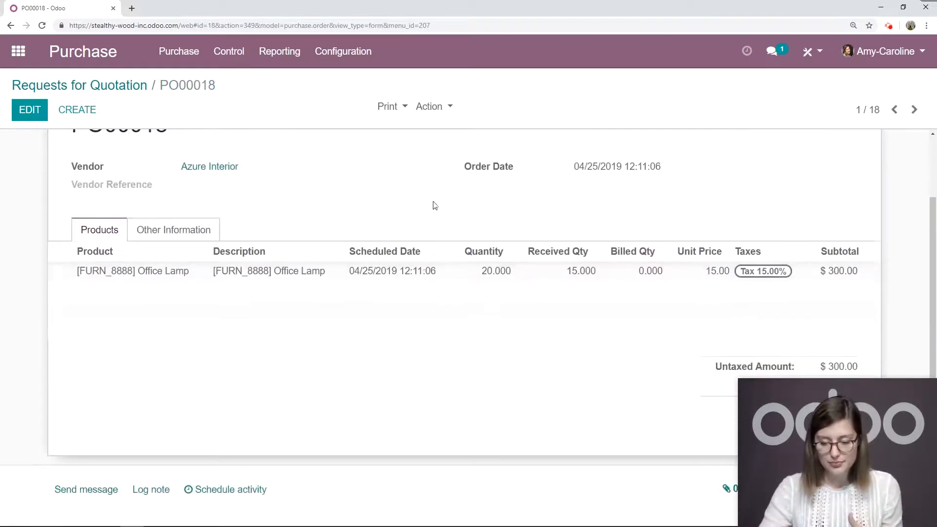
scroll(893, 197, "up", 5)
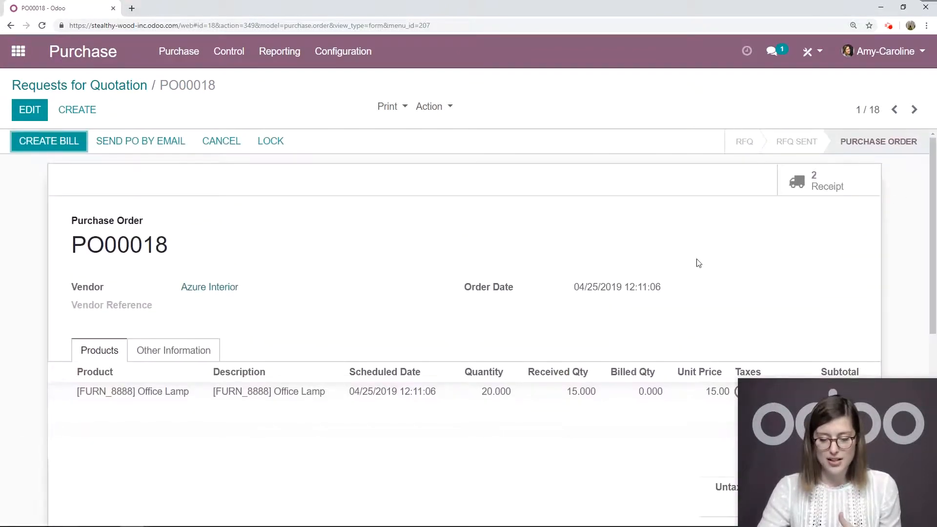
scroll(696, 259, "down", 2)
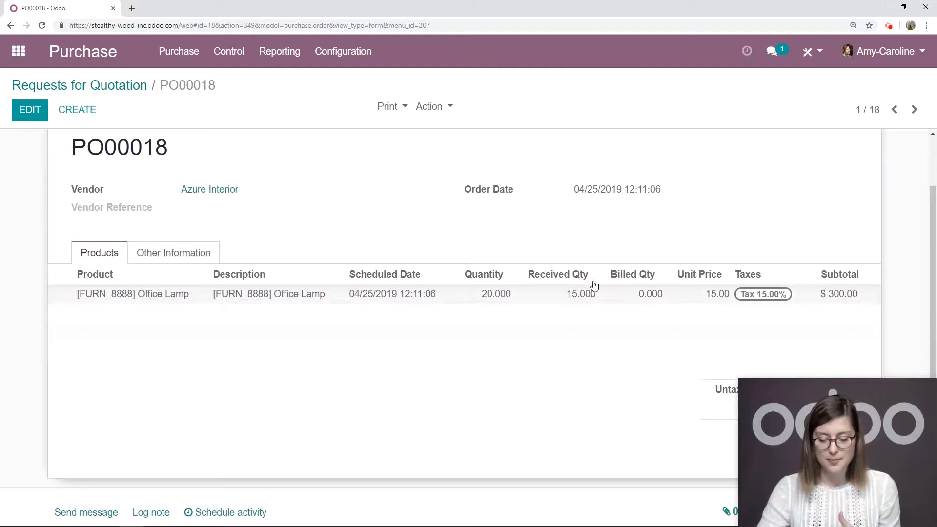
scroll(594, 286, "up", 2)
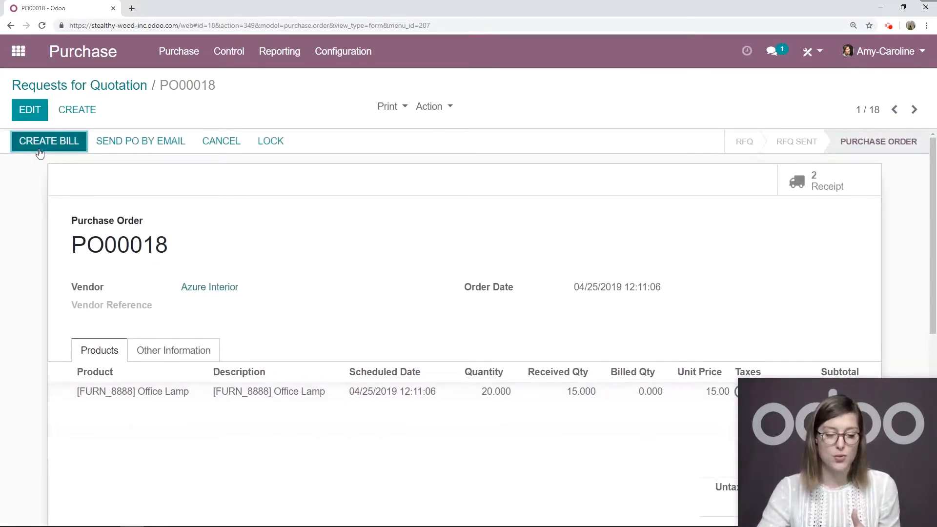
Create a vendor bill from the purchase order and review its Office Lamp line, taxes, and totals.
left_click(40, 151)
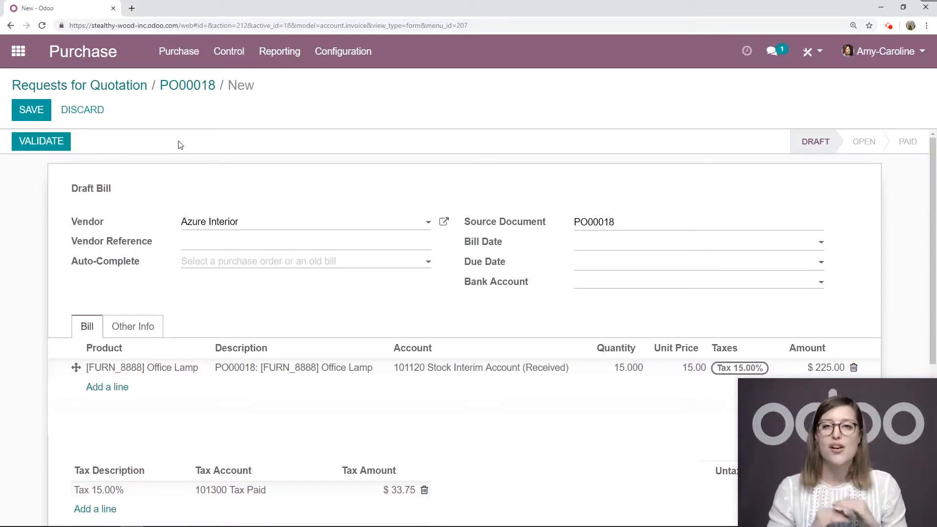
scroll(205, 154, "down", 2)
scroll(578, 272, "up", 2)
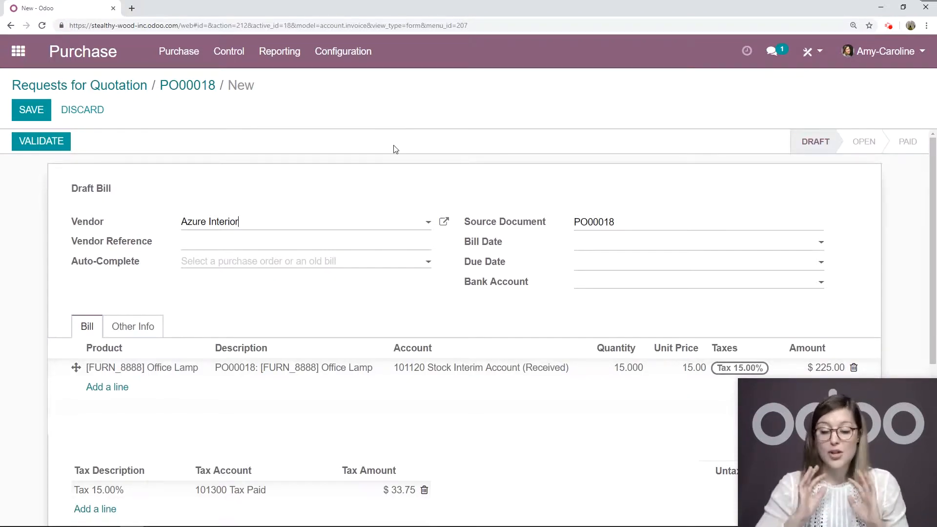
scroll(395, 150, "down", 1)
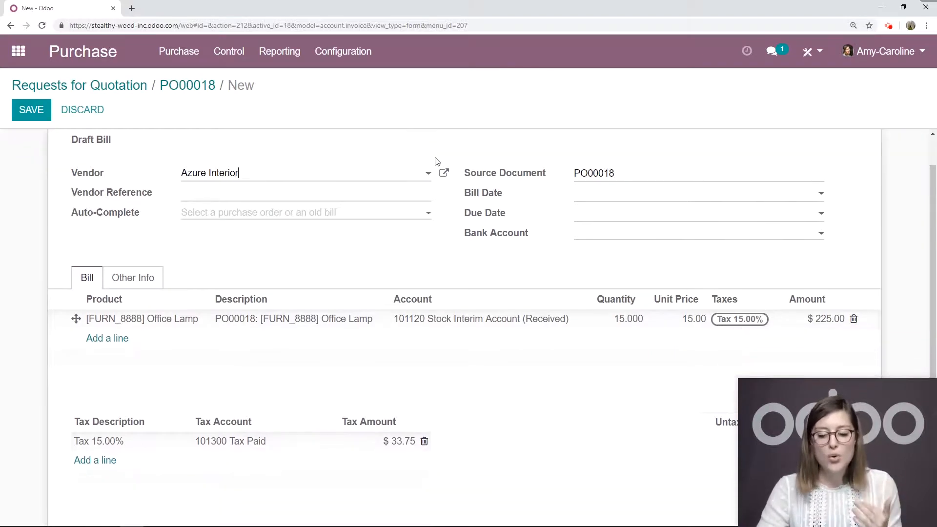
scroll(658, 206, "down", 2)
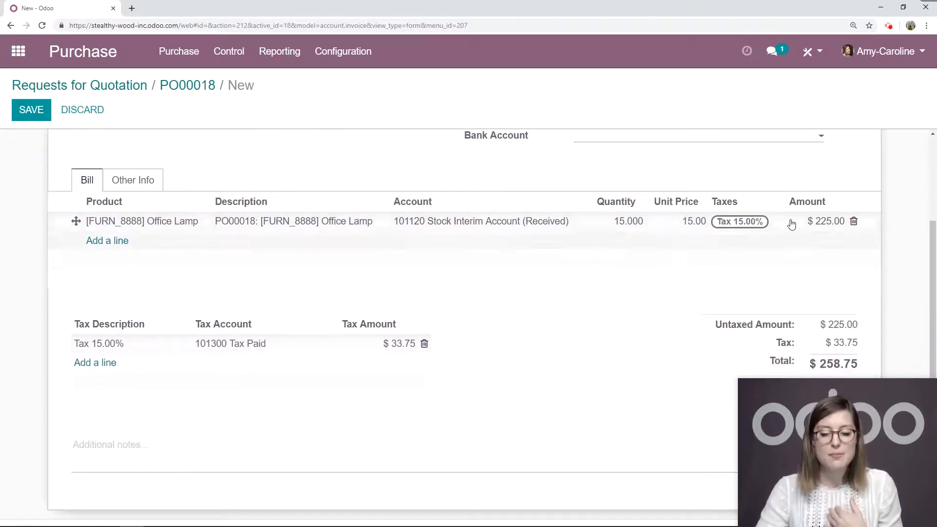
scroll(909, 204, "up", 3)
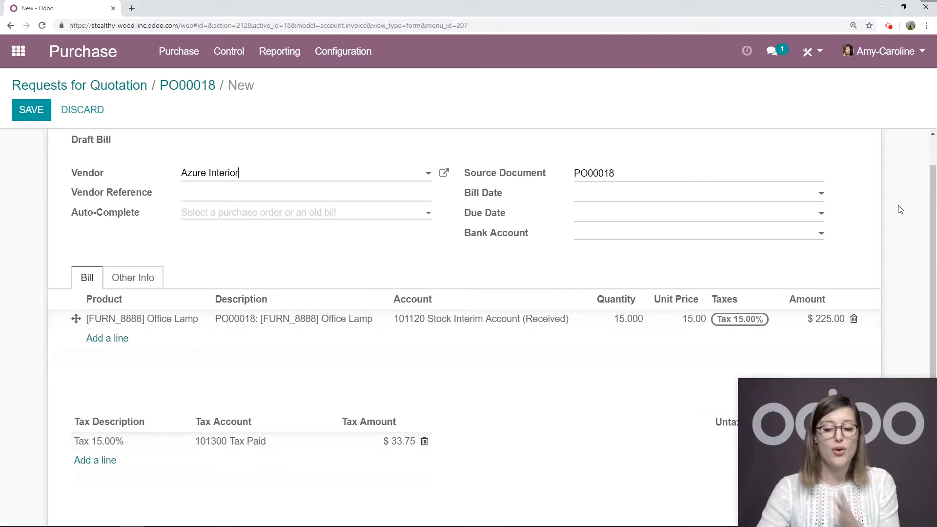
scroll(901, 210, "up", 2)
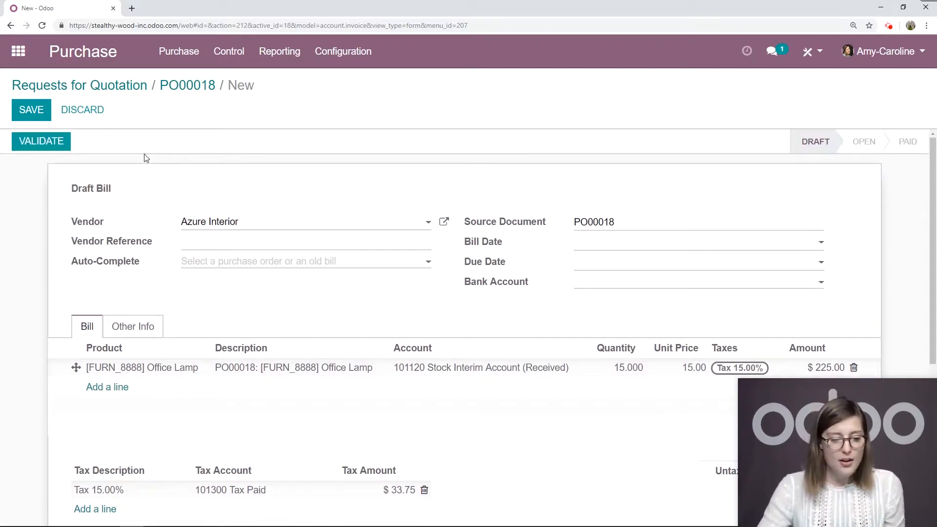
Save and validate the draft vendor bill, and register its payment.
left_click(42, 118)
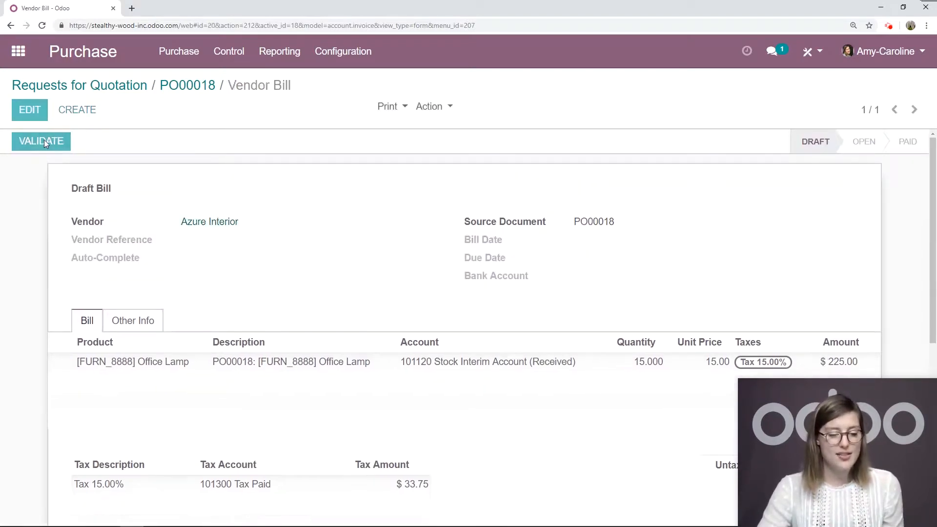
left_click(44, 140)
left_click(104, 147)
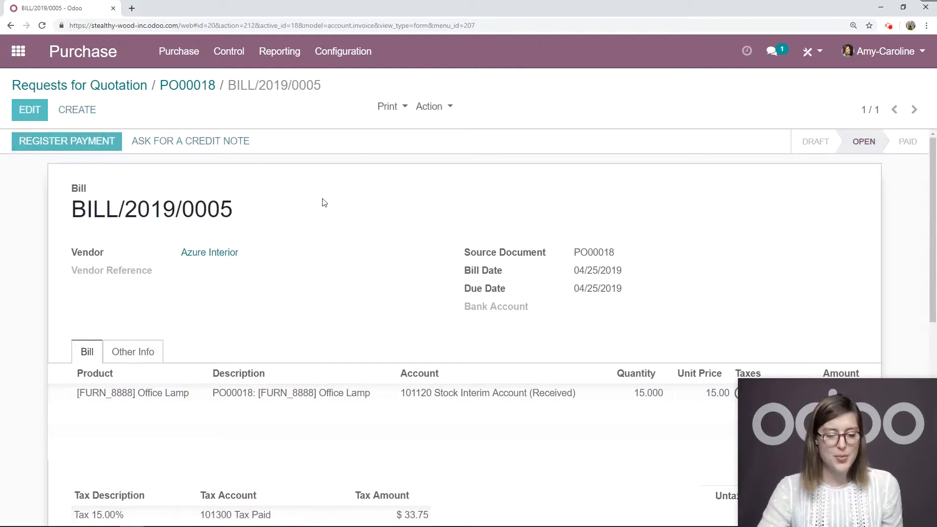
left_click(155, 272)
Review the vendor bill's status, amount due, and the payment information behind its total.
scroll(728, 217, "down", 5)
scroll(857, 159, "up", 5)
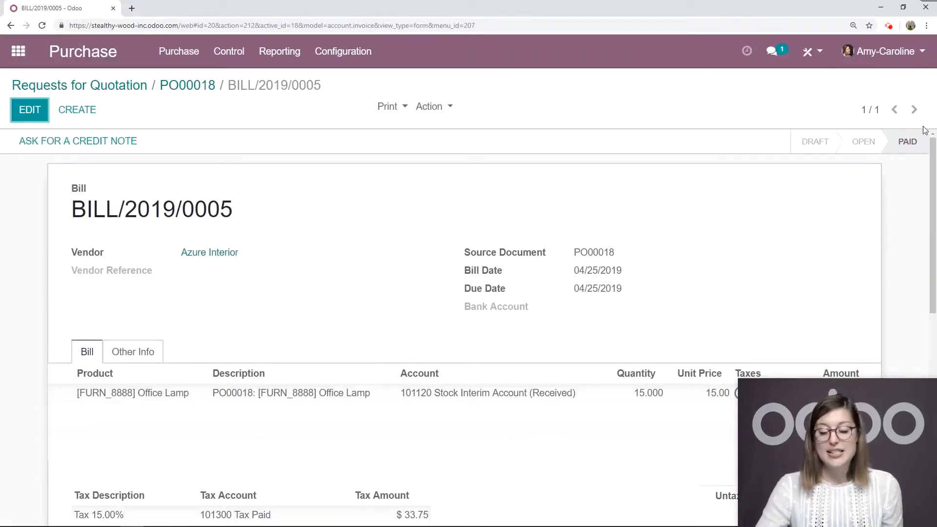
scroll(907, 223, "down", 7)
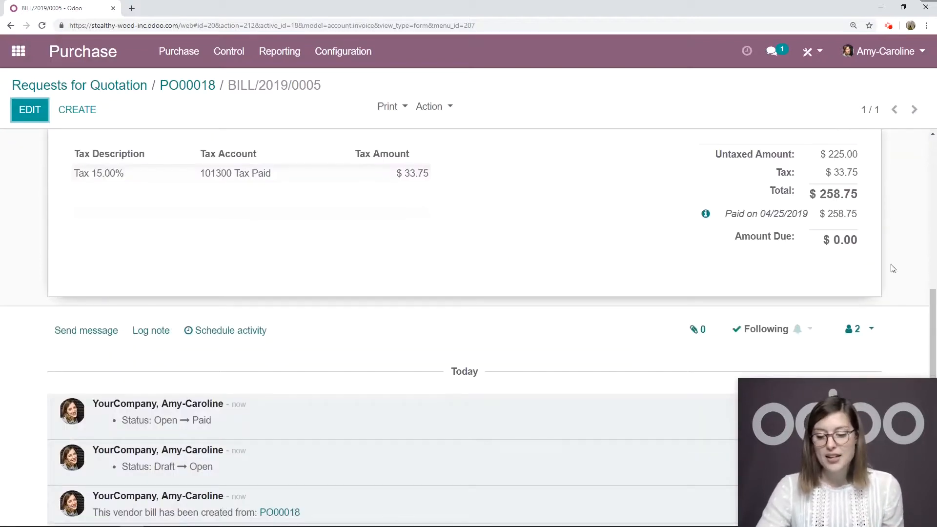
left_click(705, 214)
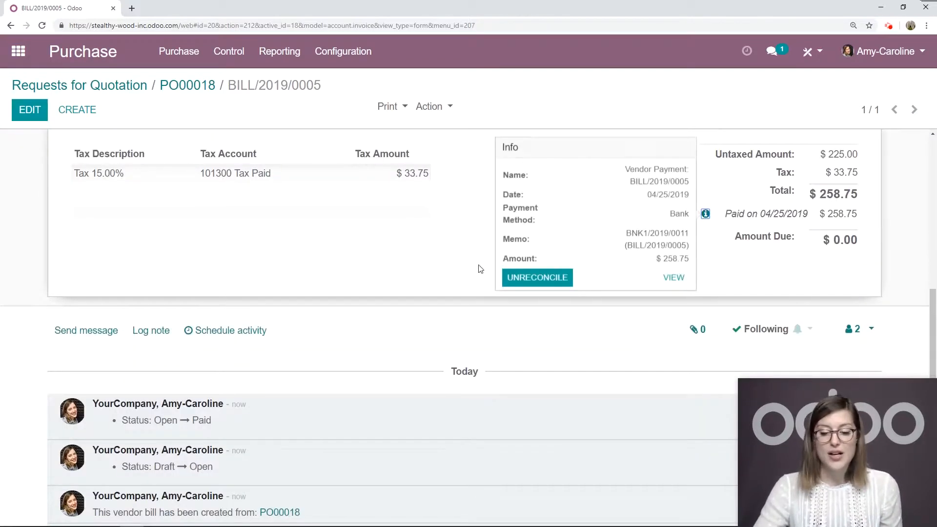
scroll(428, 240, "up", 7)
left_click(300, 190)
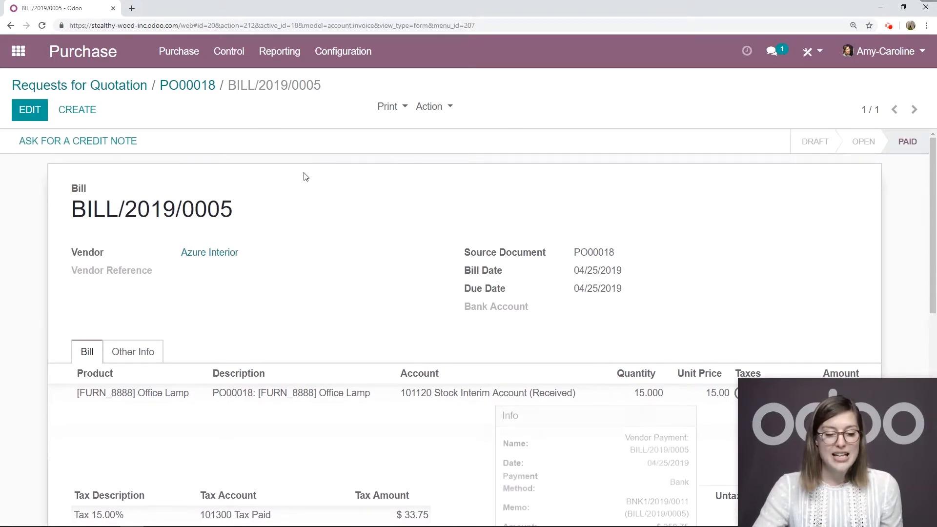
Go back to the purchase order and check the Office Lamp line's billed quantity against its received quantity.
left_click(194, 87)
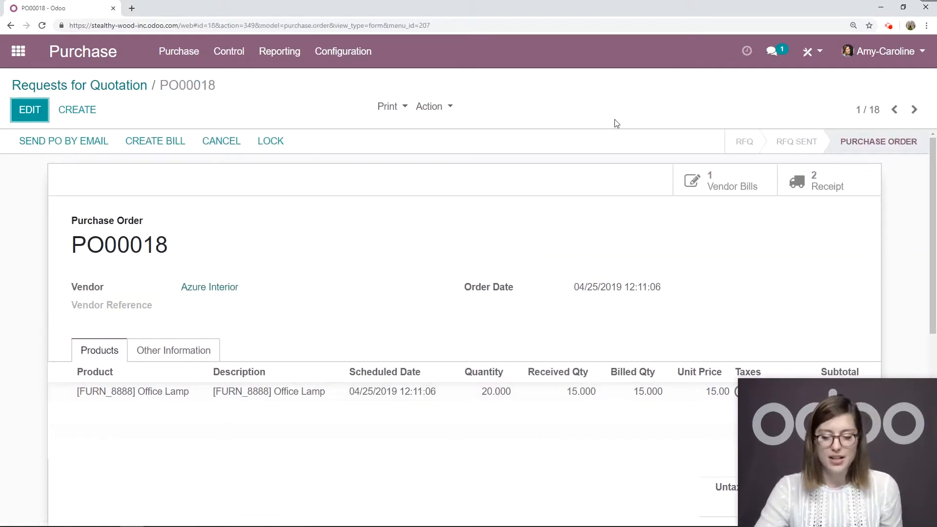
scroll(615, 183, "down", 2)
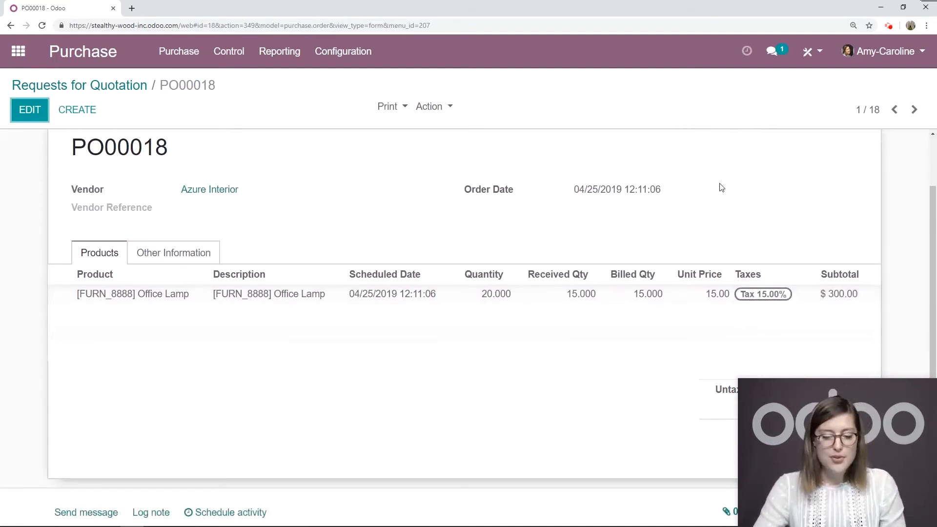
scroll(876, 210, "down", 2)
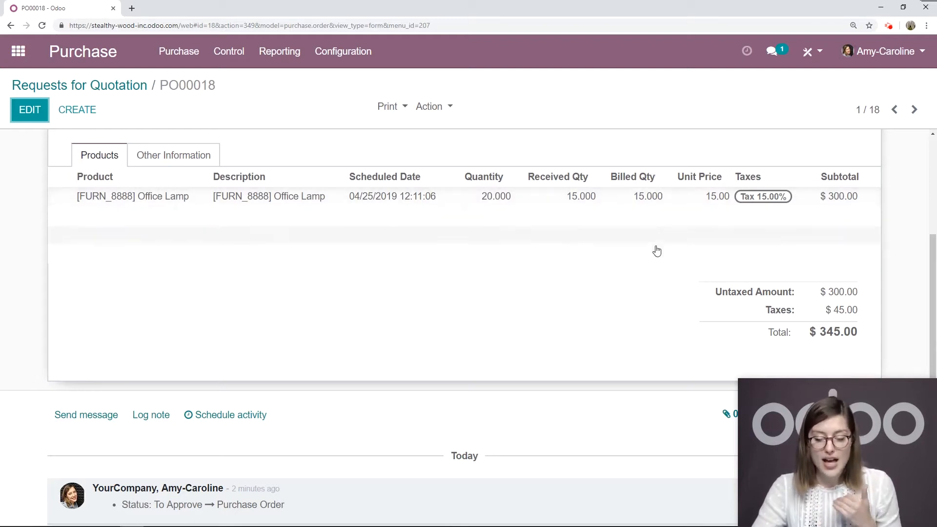
scroll(640, 268, "up", 4)
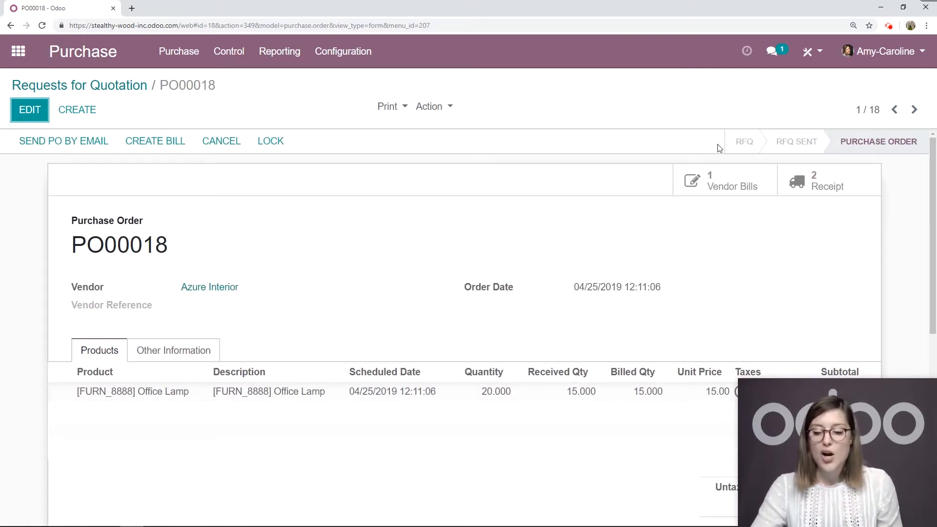
Inspect the Office Lamp quantities in the order's cancelled back order receipt and return to the transfers list.
left_click(822, 189)
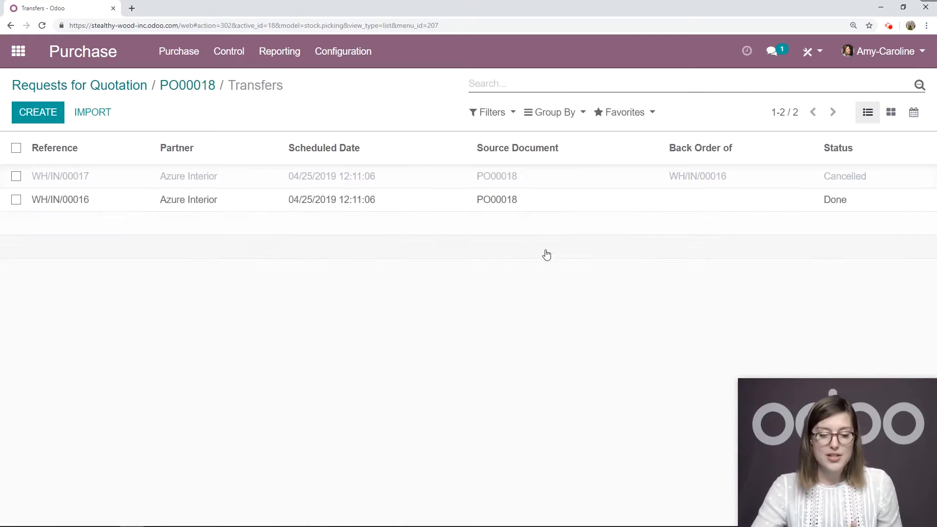
left_click(283, 180)
scroll(337, 182, "down", 3)
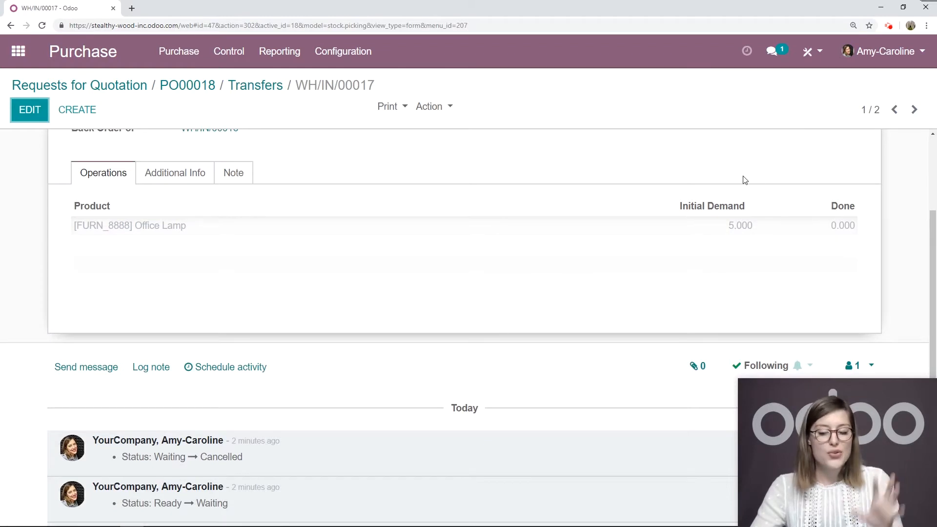
scroll(744, 180, "up", 2)
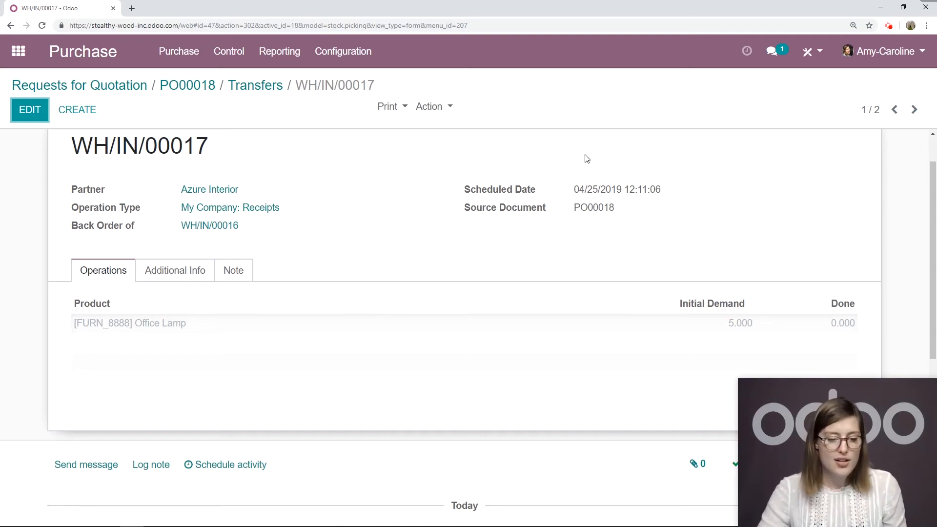
scroll(384, 274, "up", 1)
left_click(263, 87)
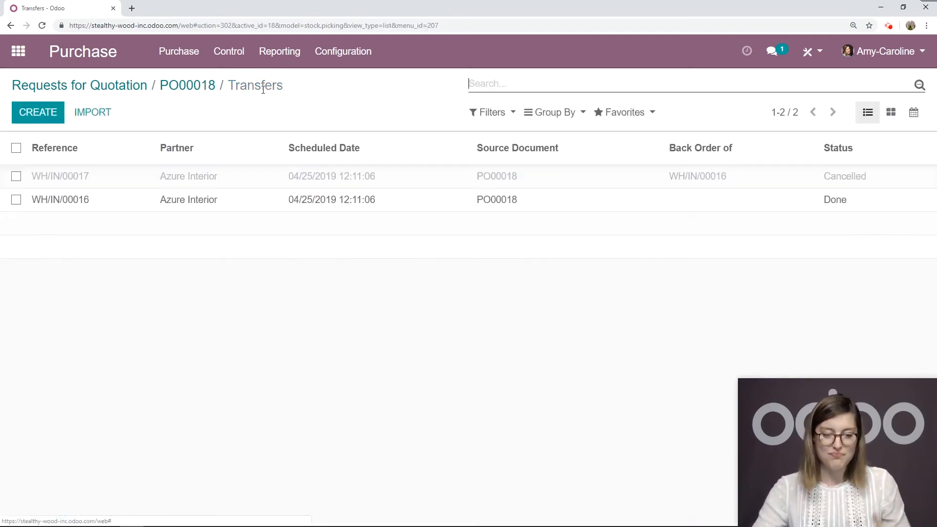